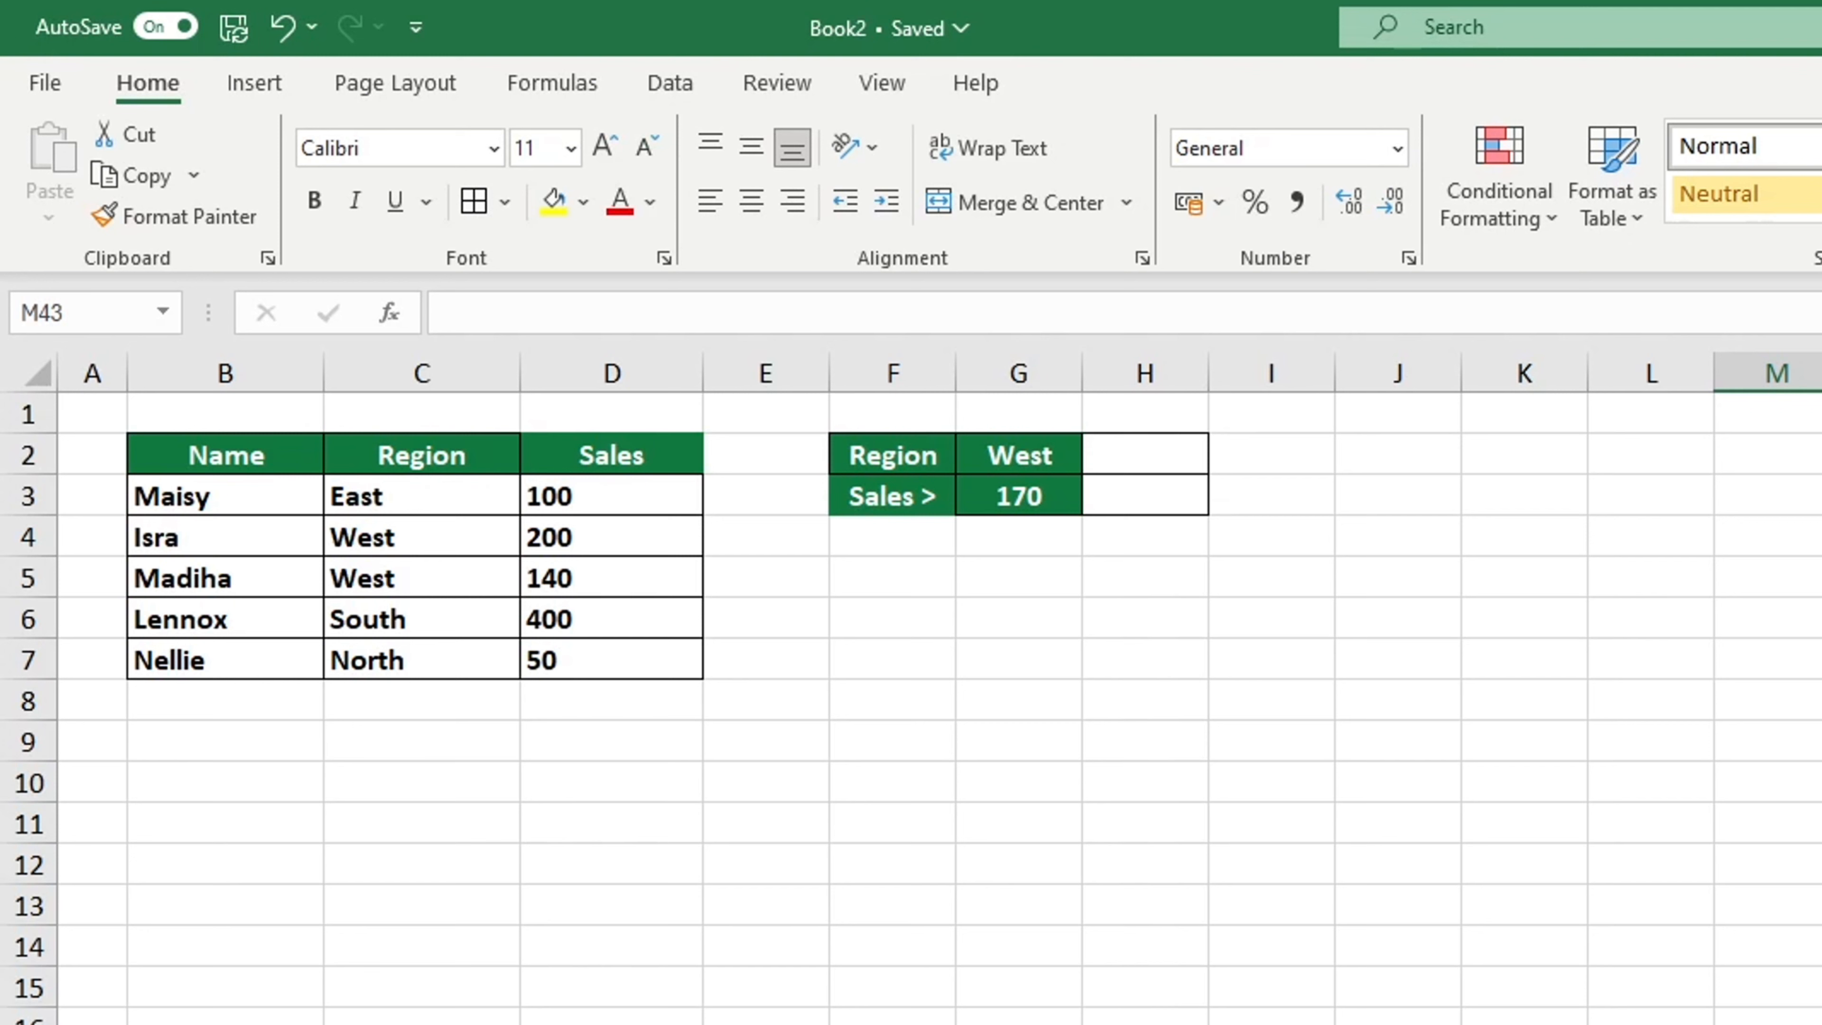
Enter a SUMIF formula in H2 that totals the sales D3:D7 where the regions C3:C7 equal "West".
key("ctrl+z")
type("=")
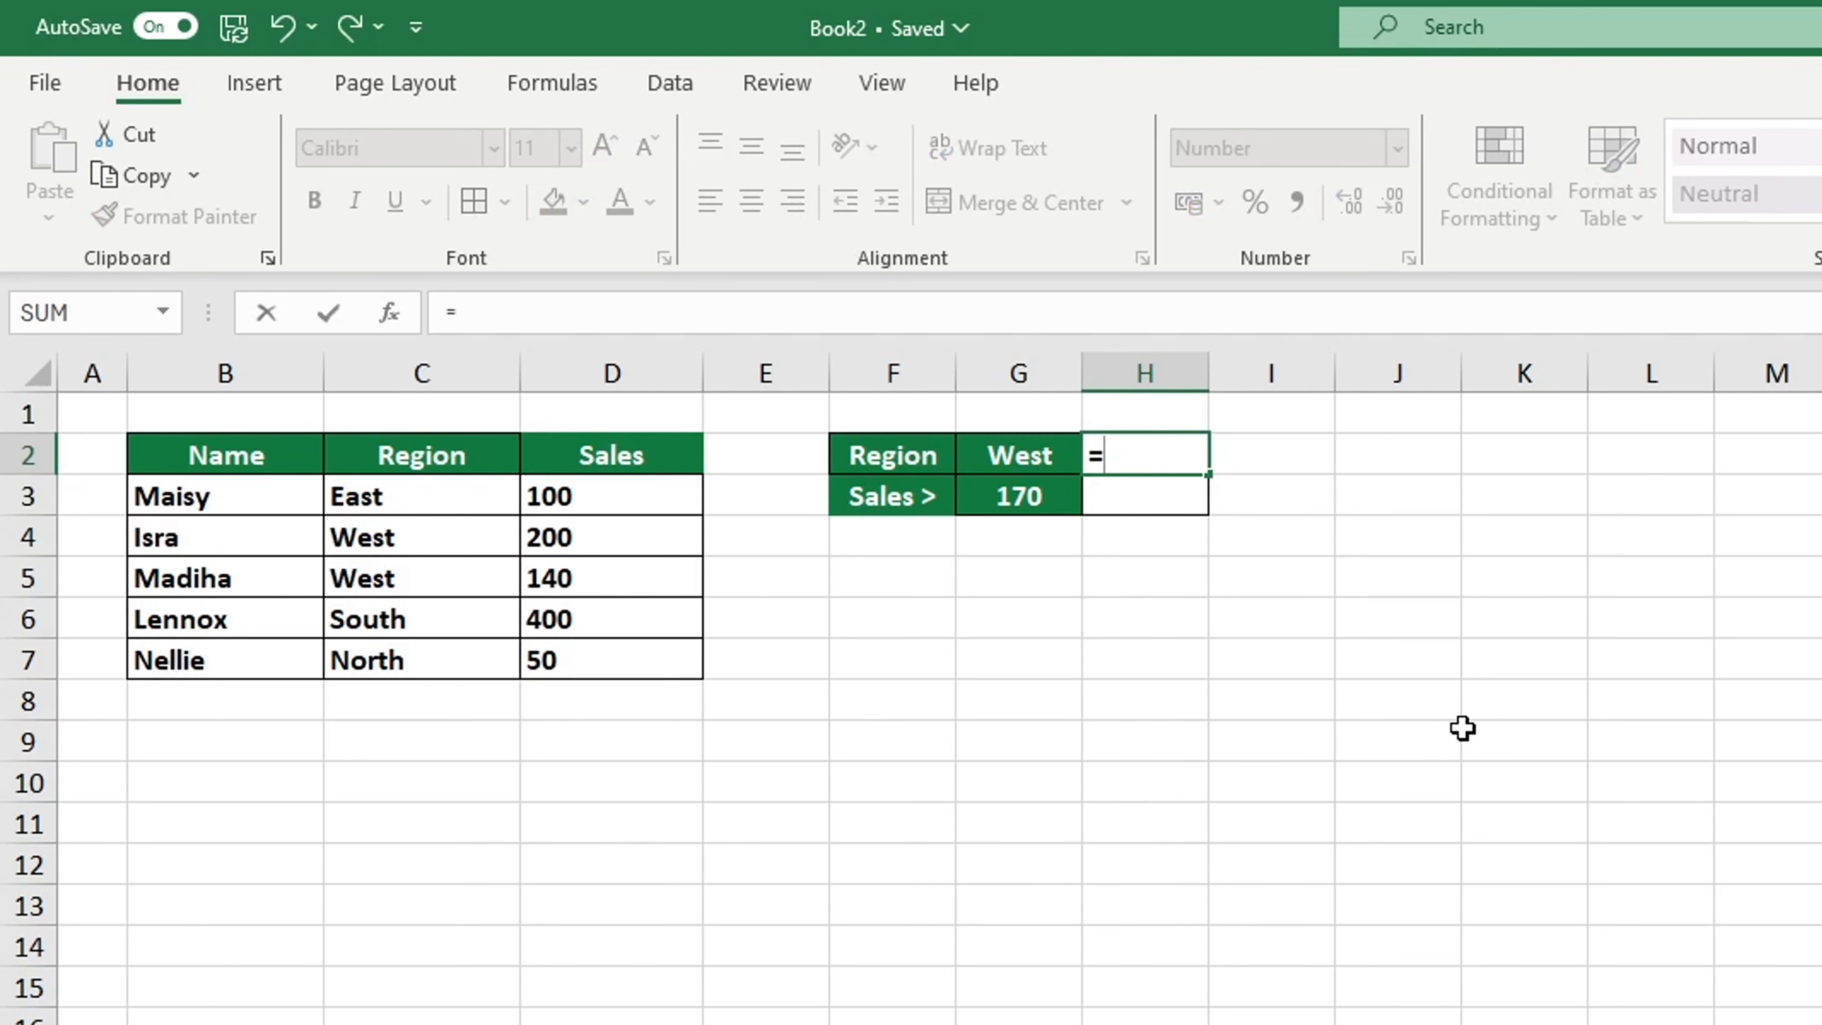
type("SUMI")
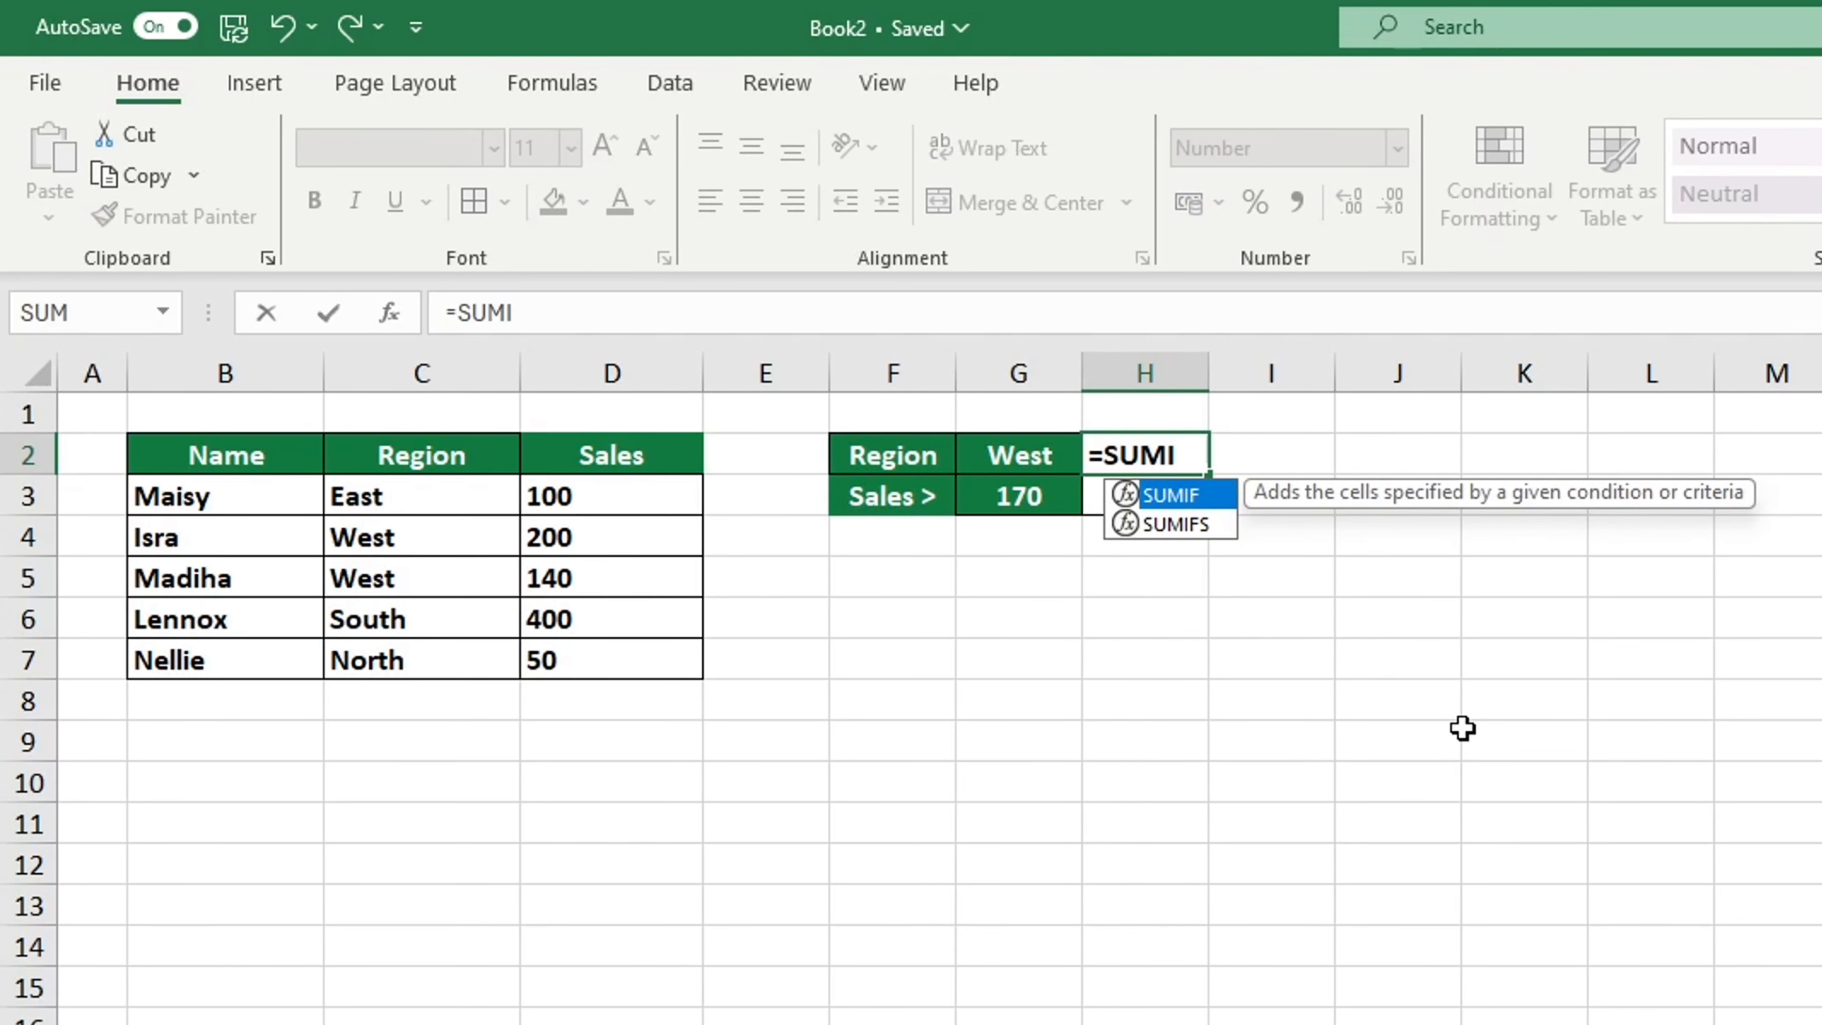
type("F(")
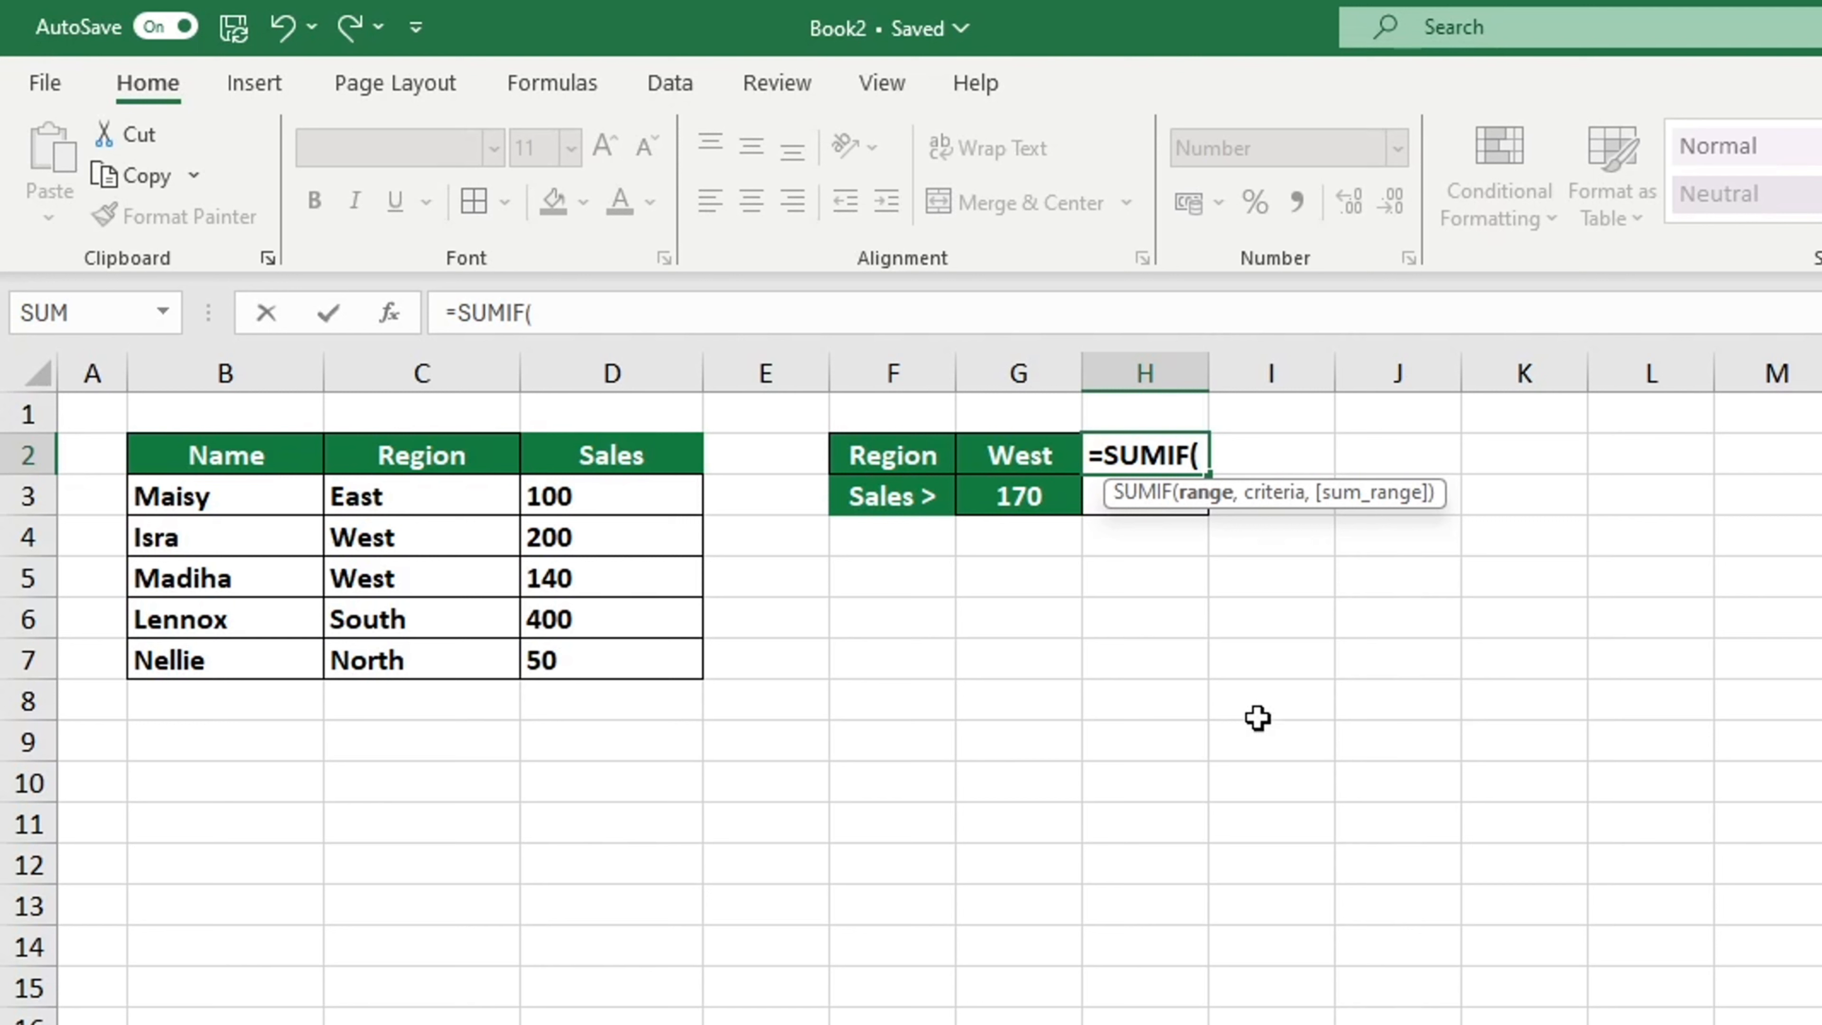
left_click_drag(423, 500, 407, 650)
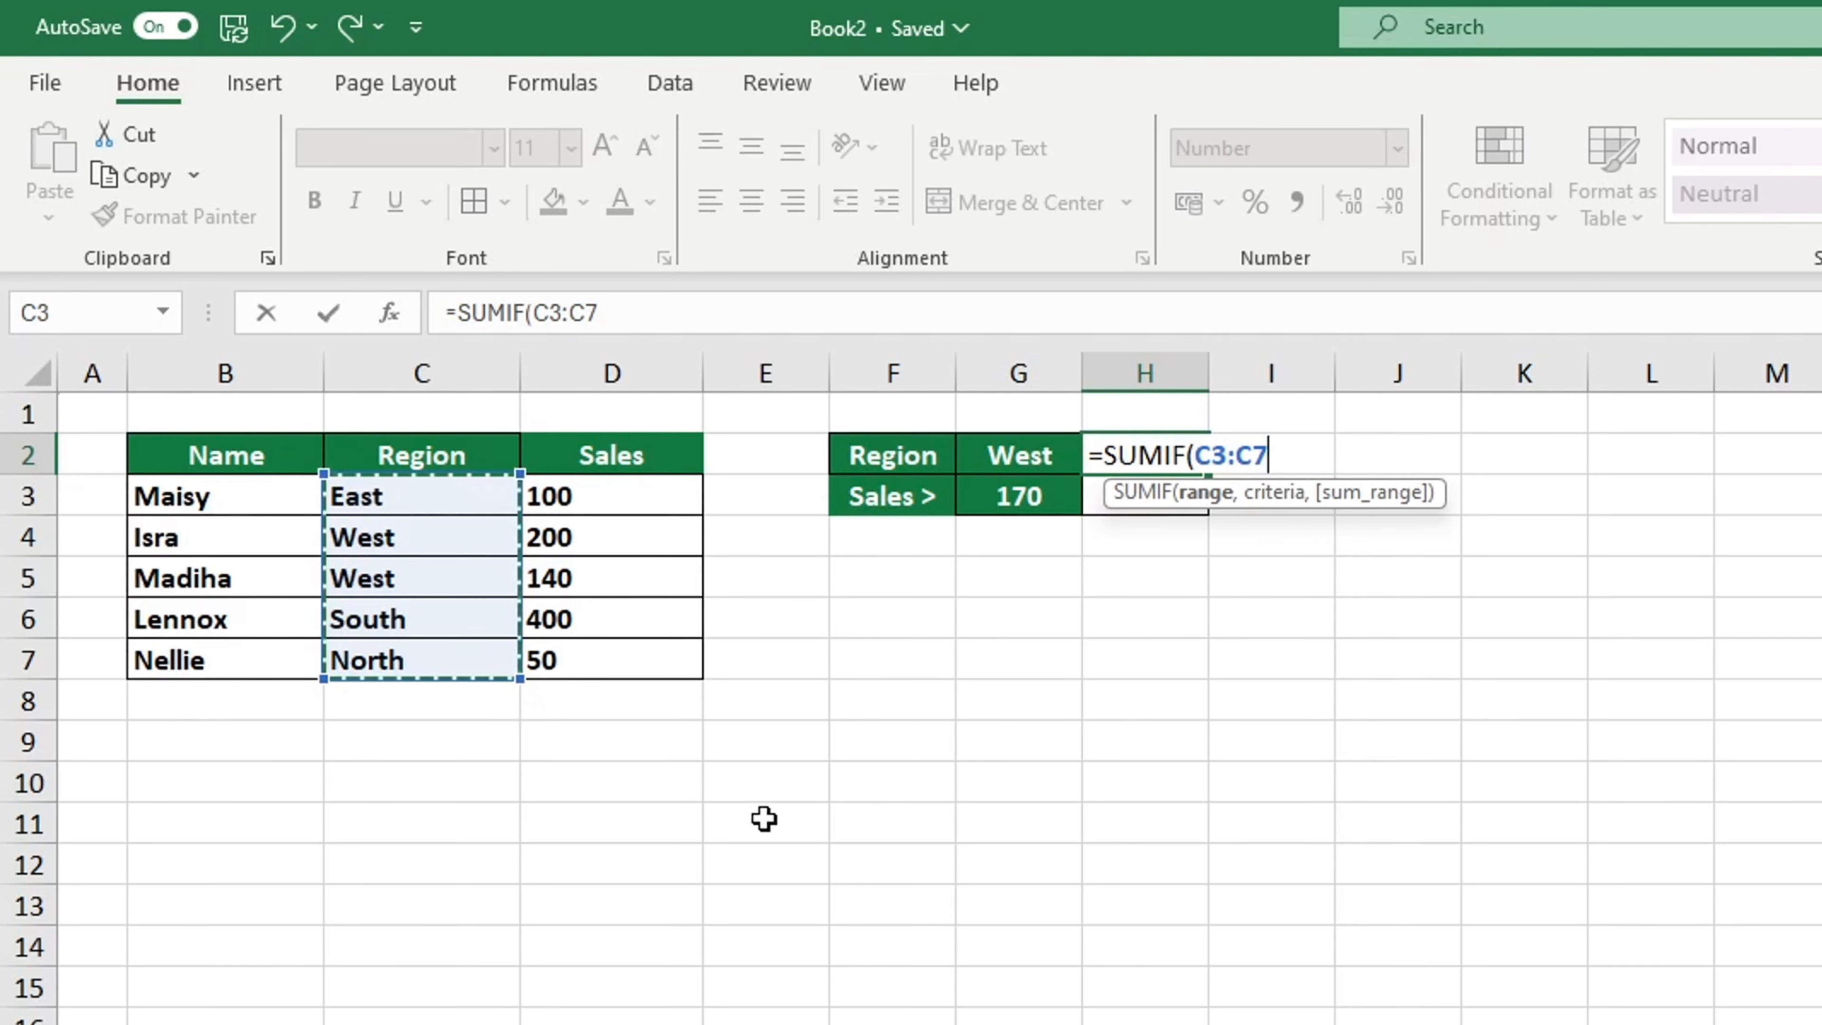
type(",")
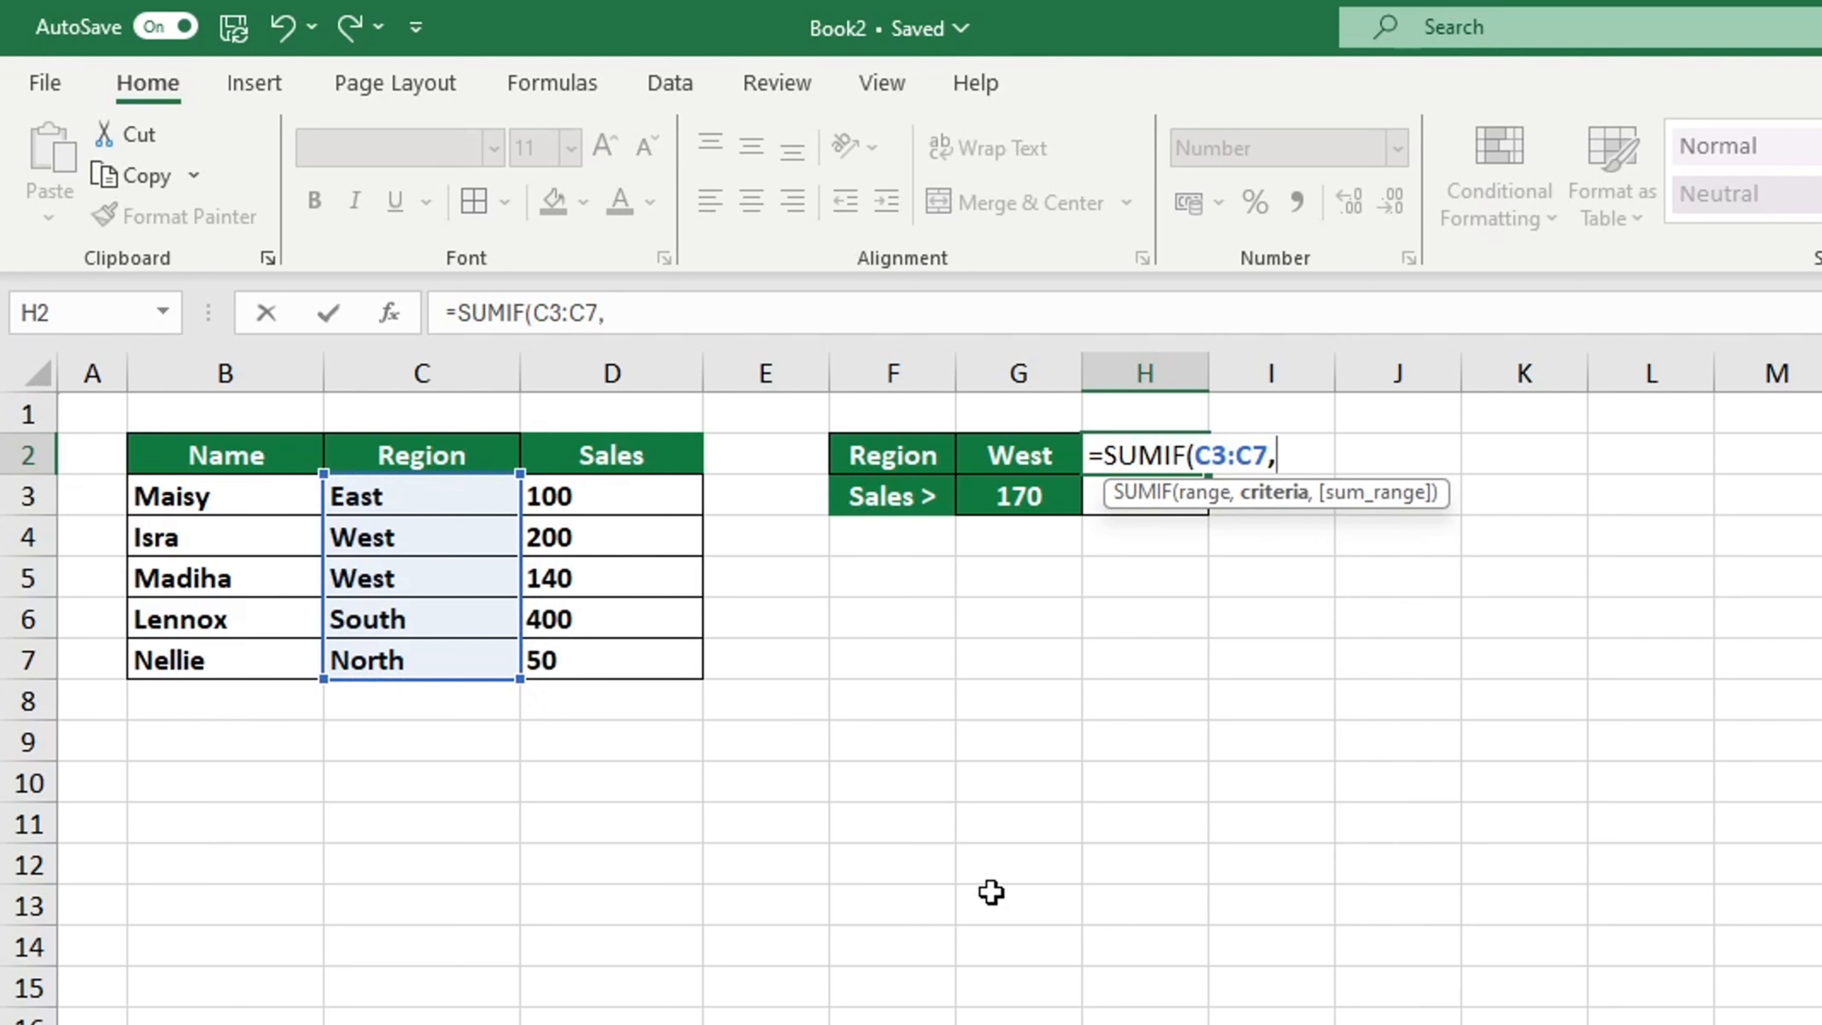
type("\"West")
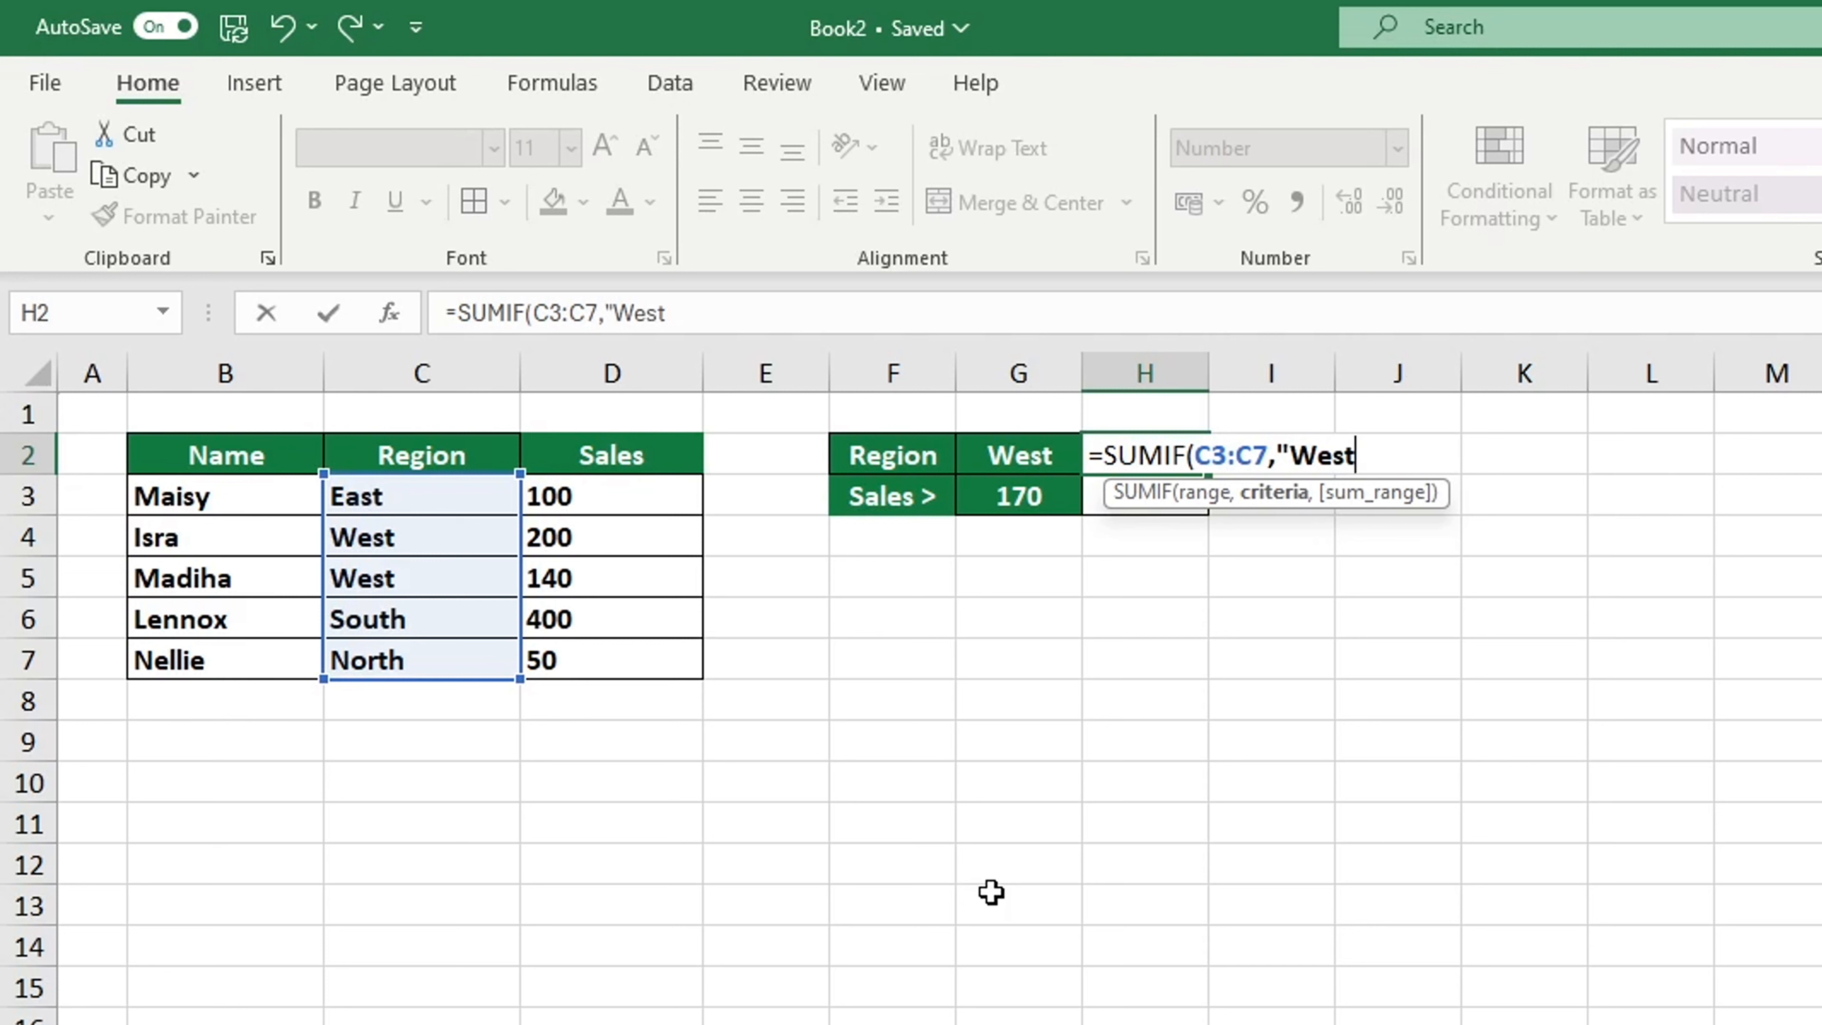
type("\",")
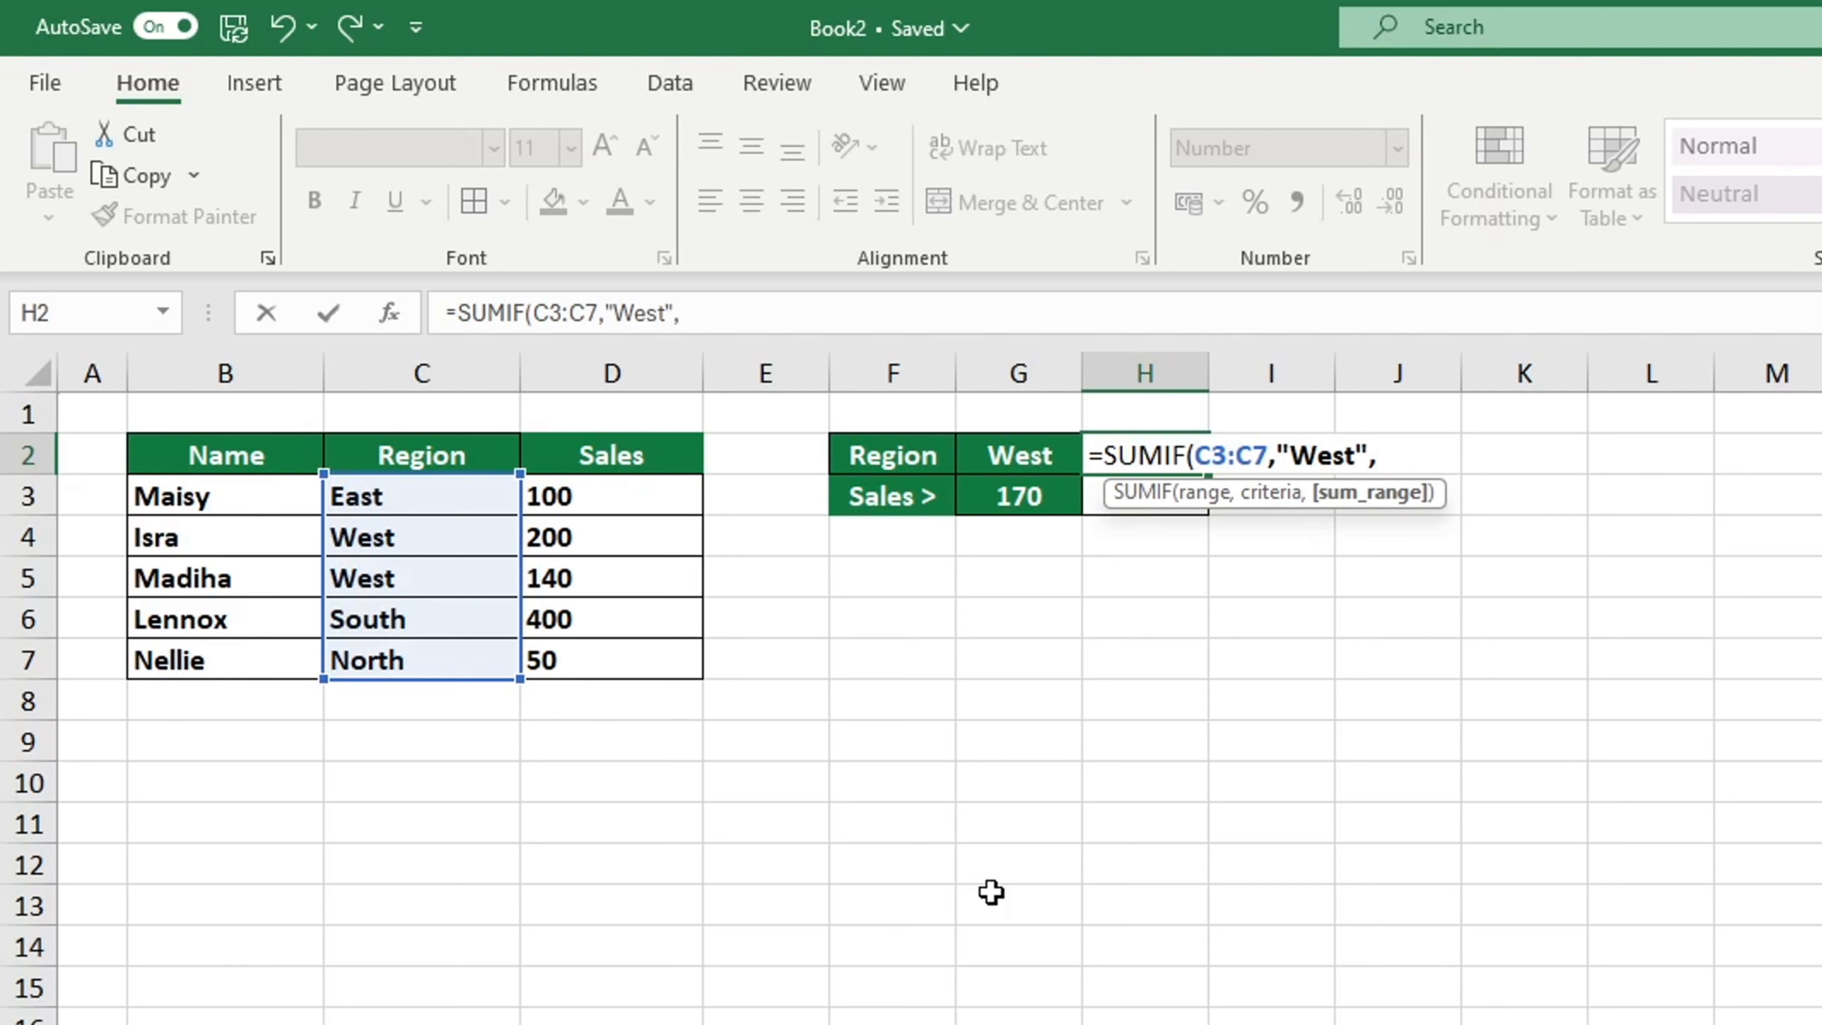
left_click_drag(651, 509, 634, 653)
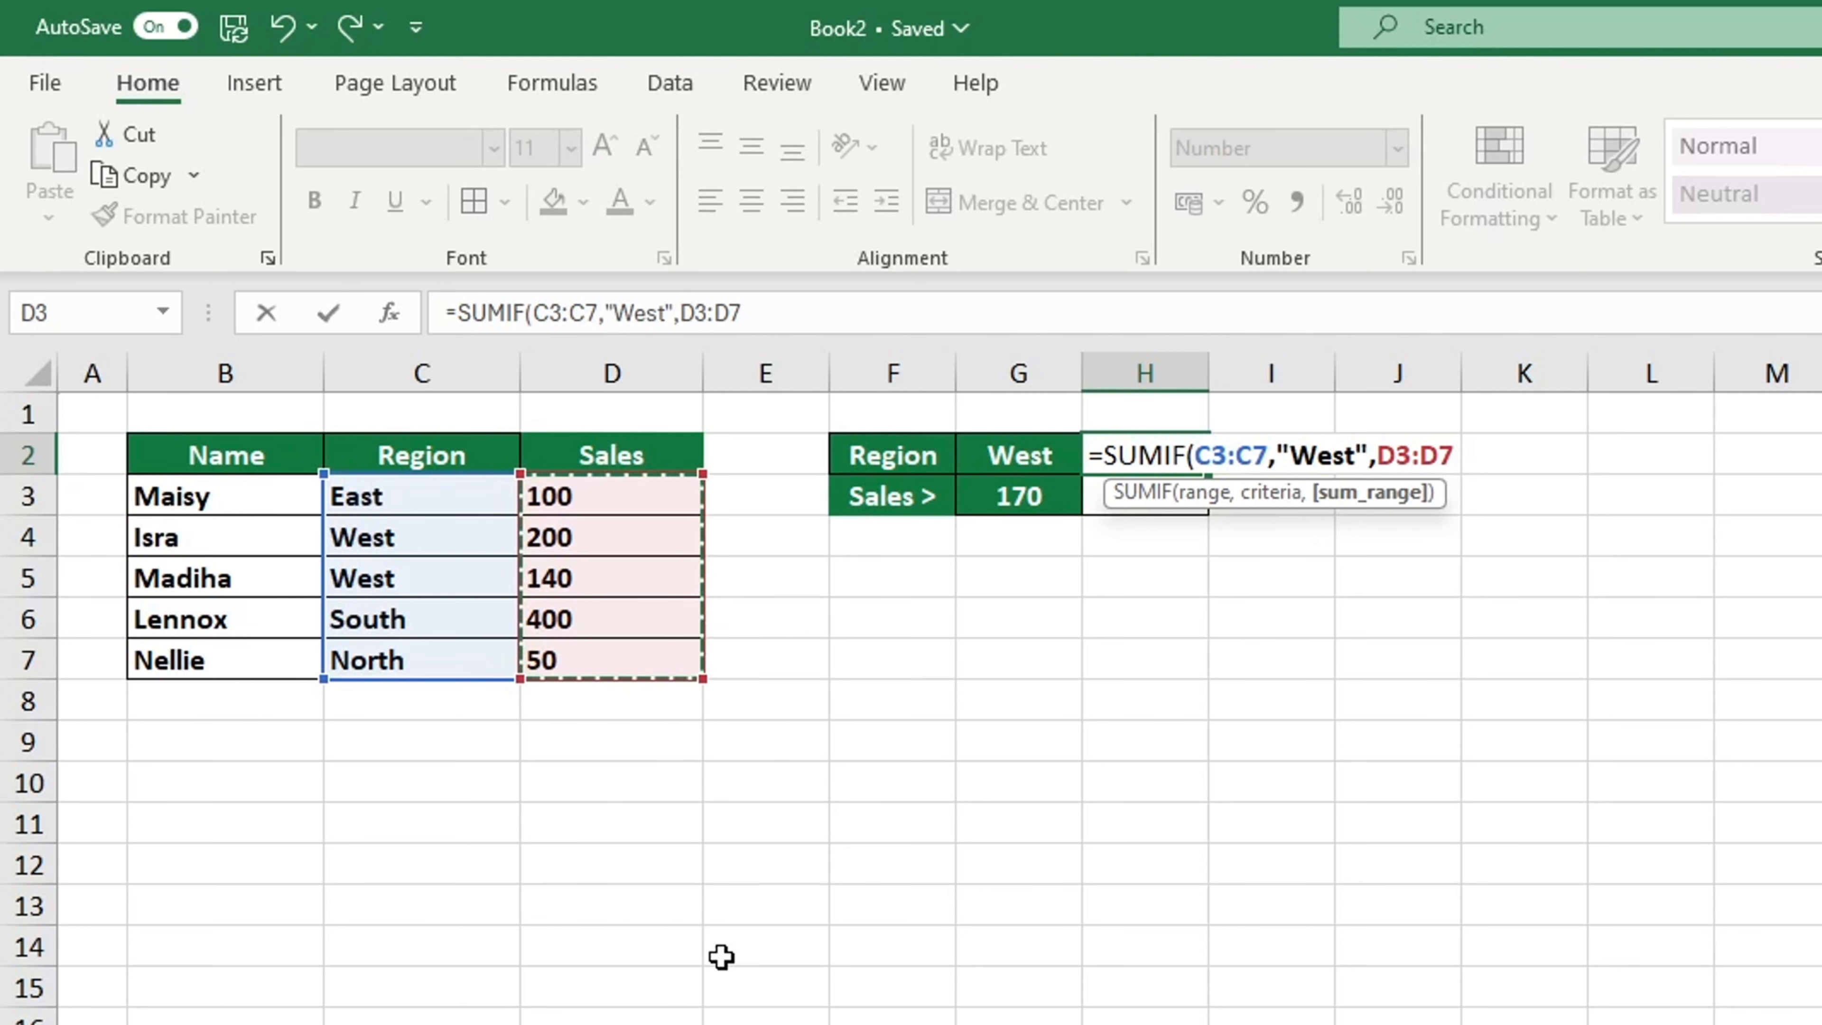
type(")")
key("Return")
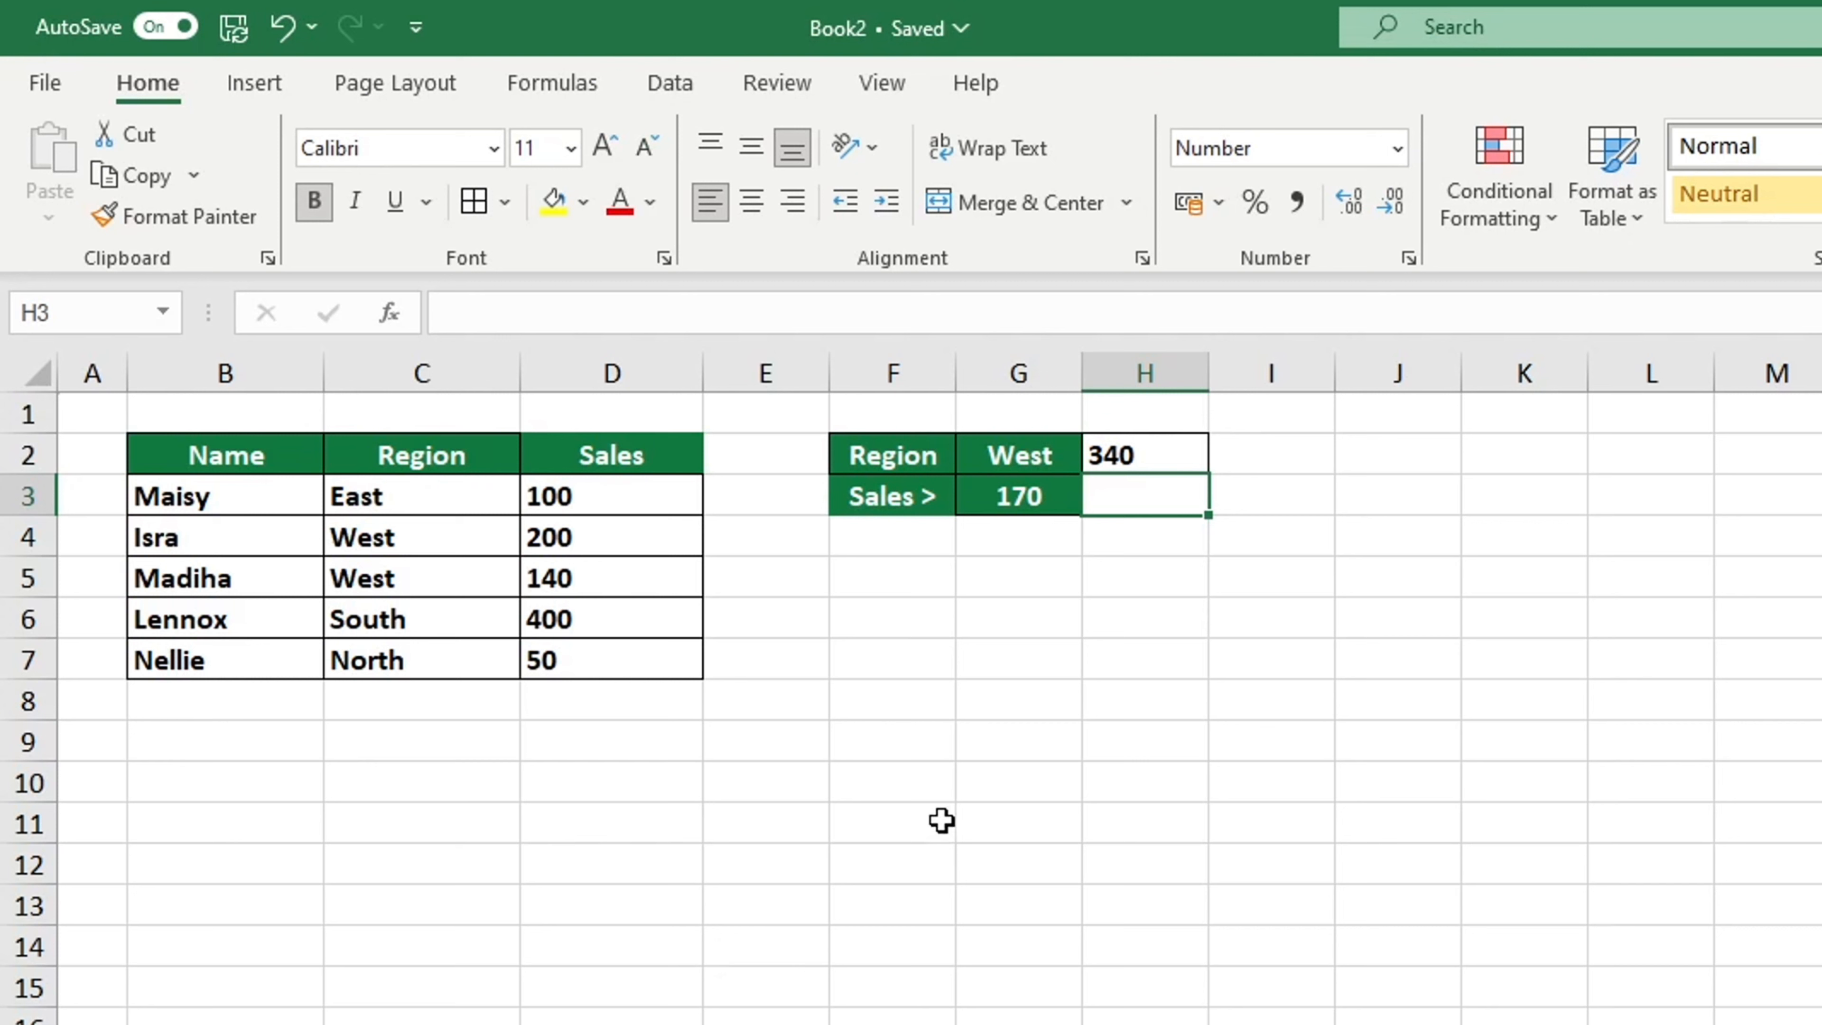
Replace the typed "West" criterion in the H2 formula with a reference to cell G2.
double_click(1166, 456)
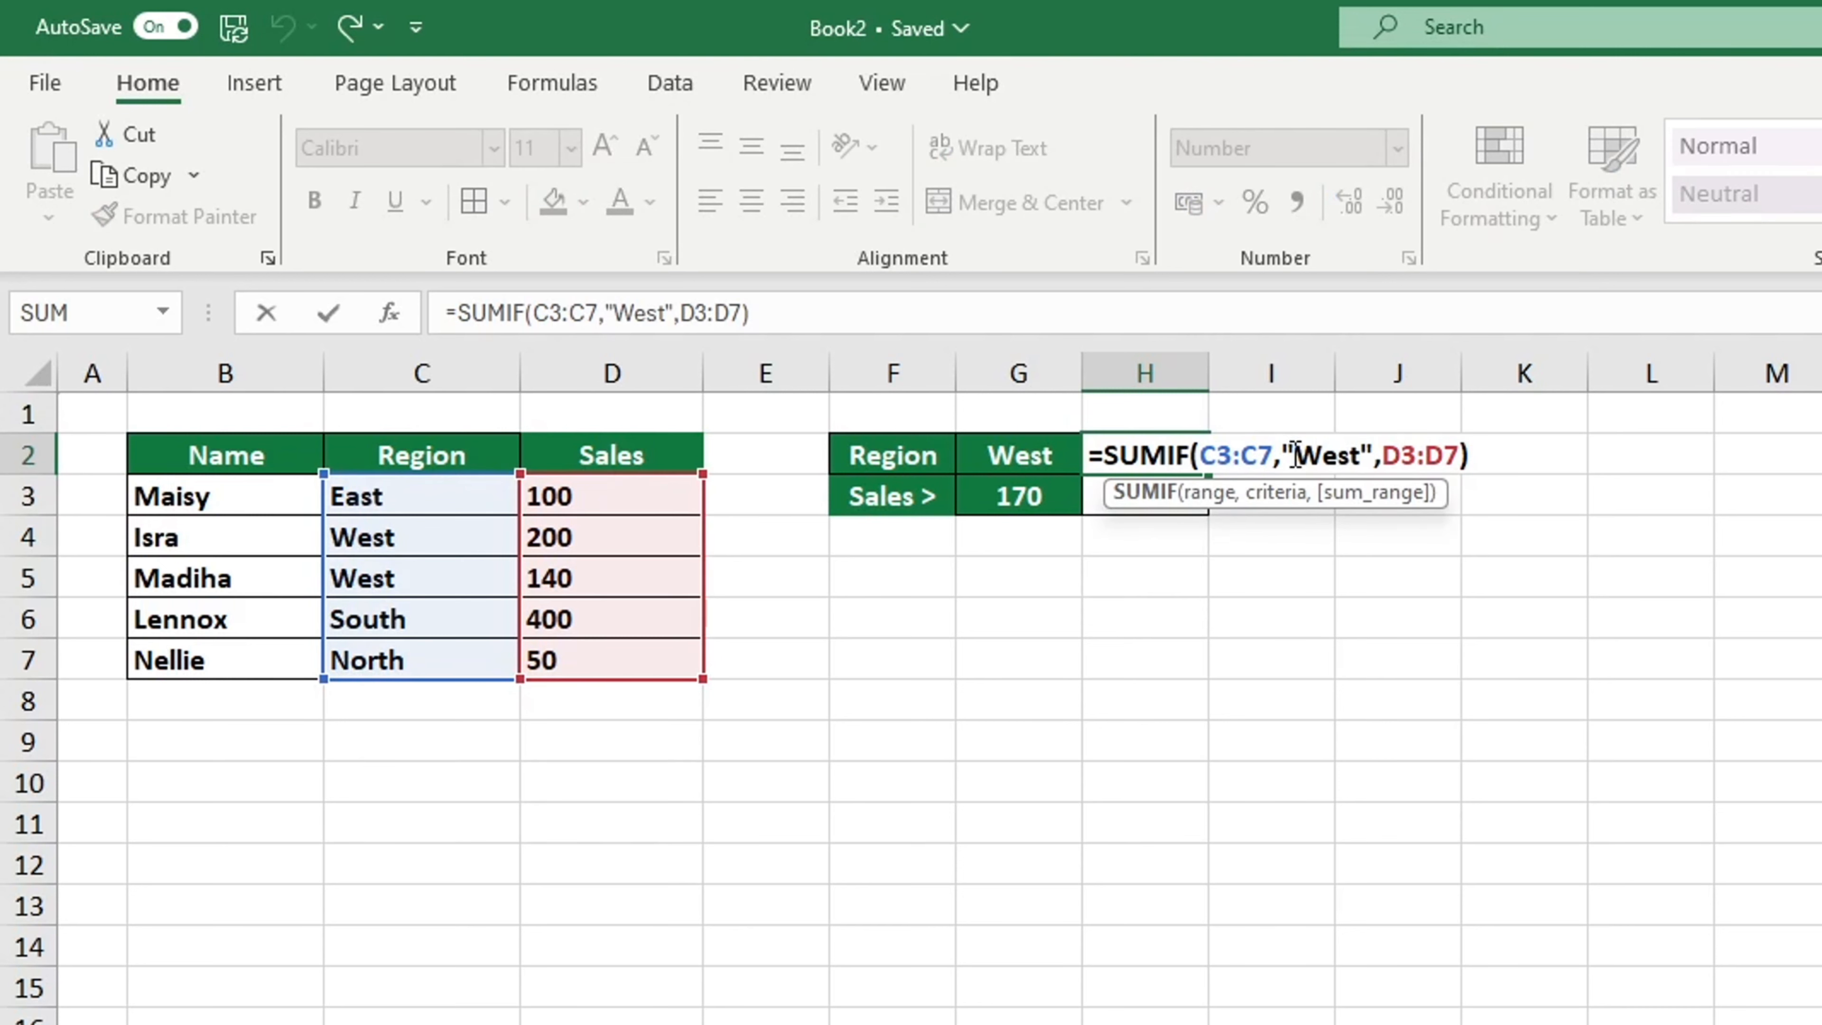
left_click_drag(1285, 454, 1370, 440)
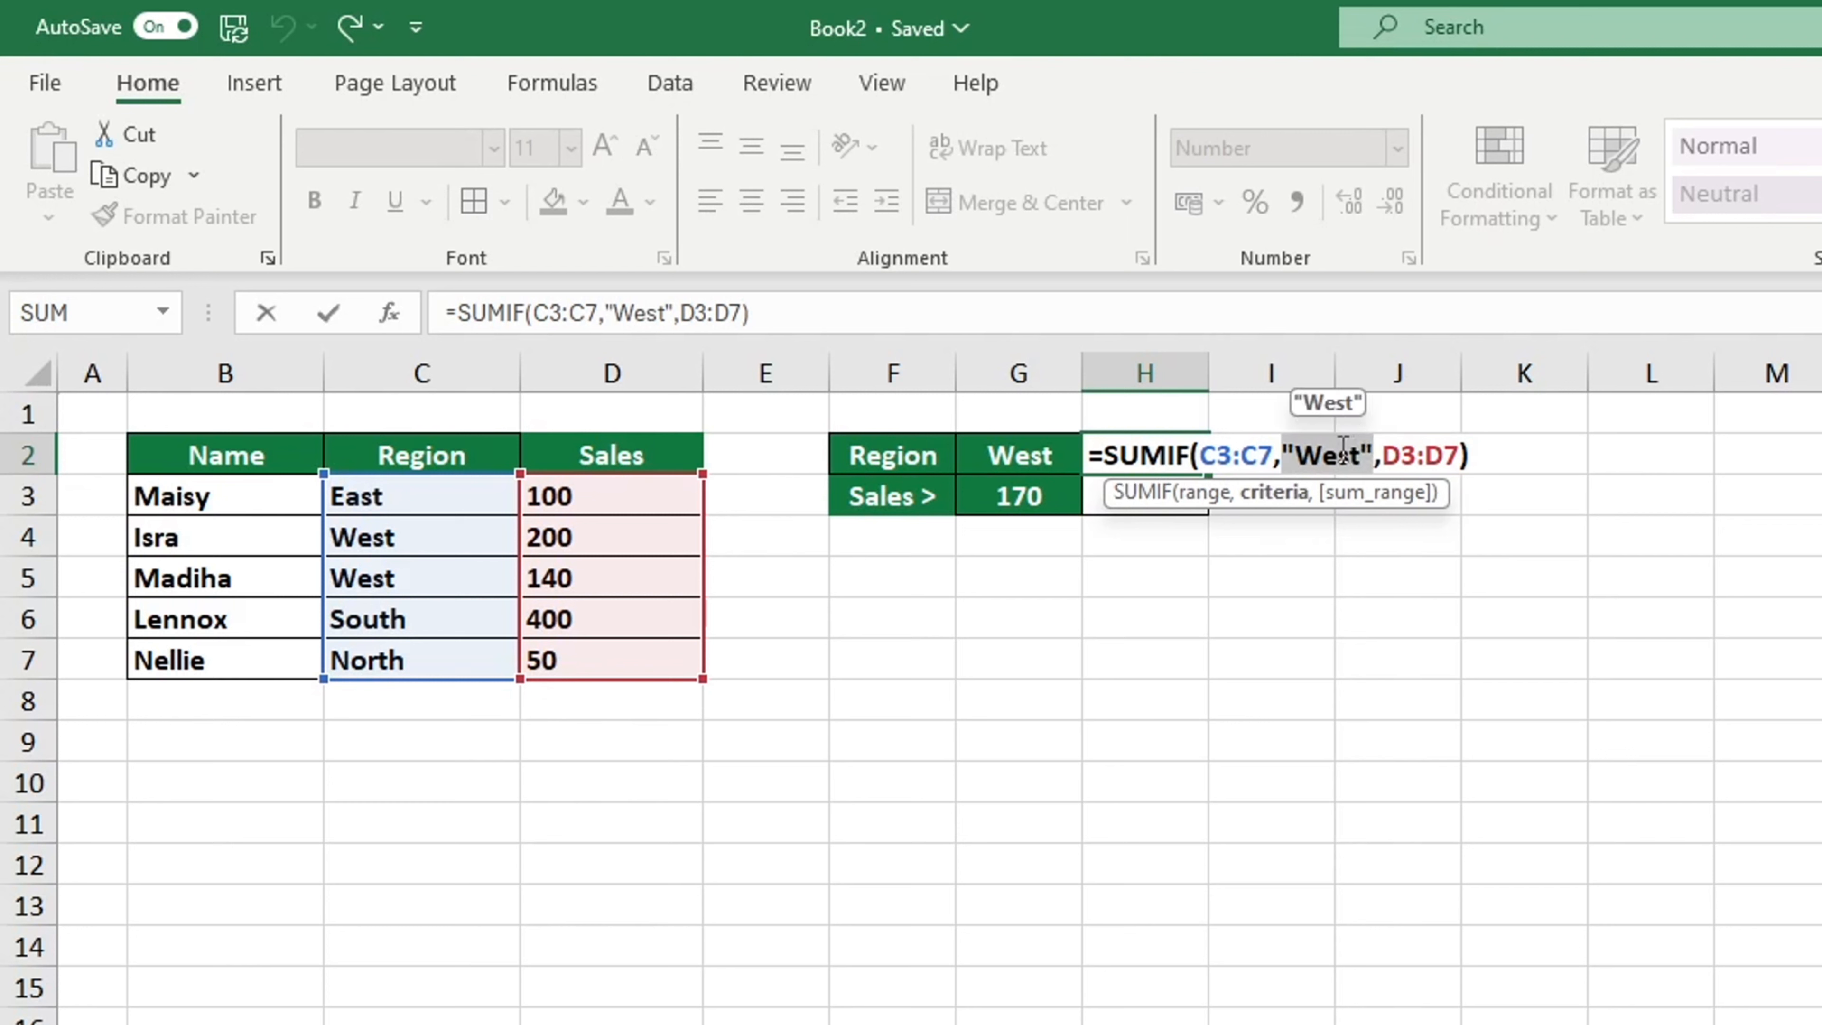
left_click(1028, 459)
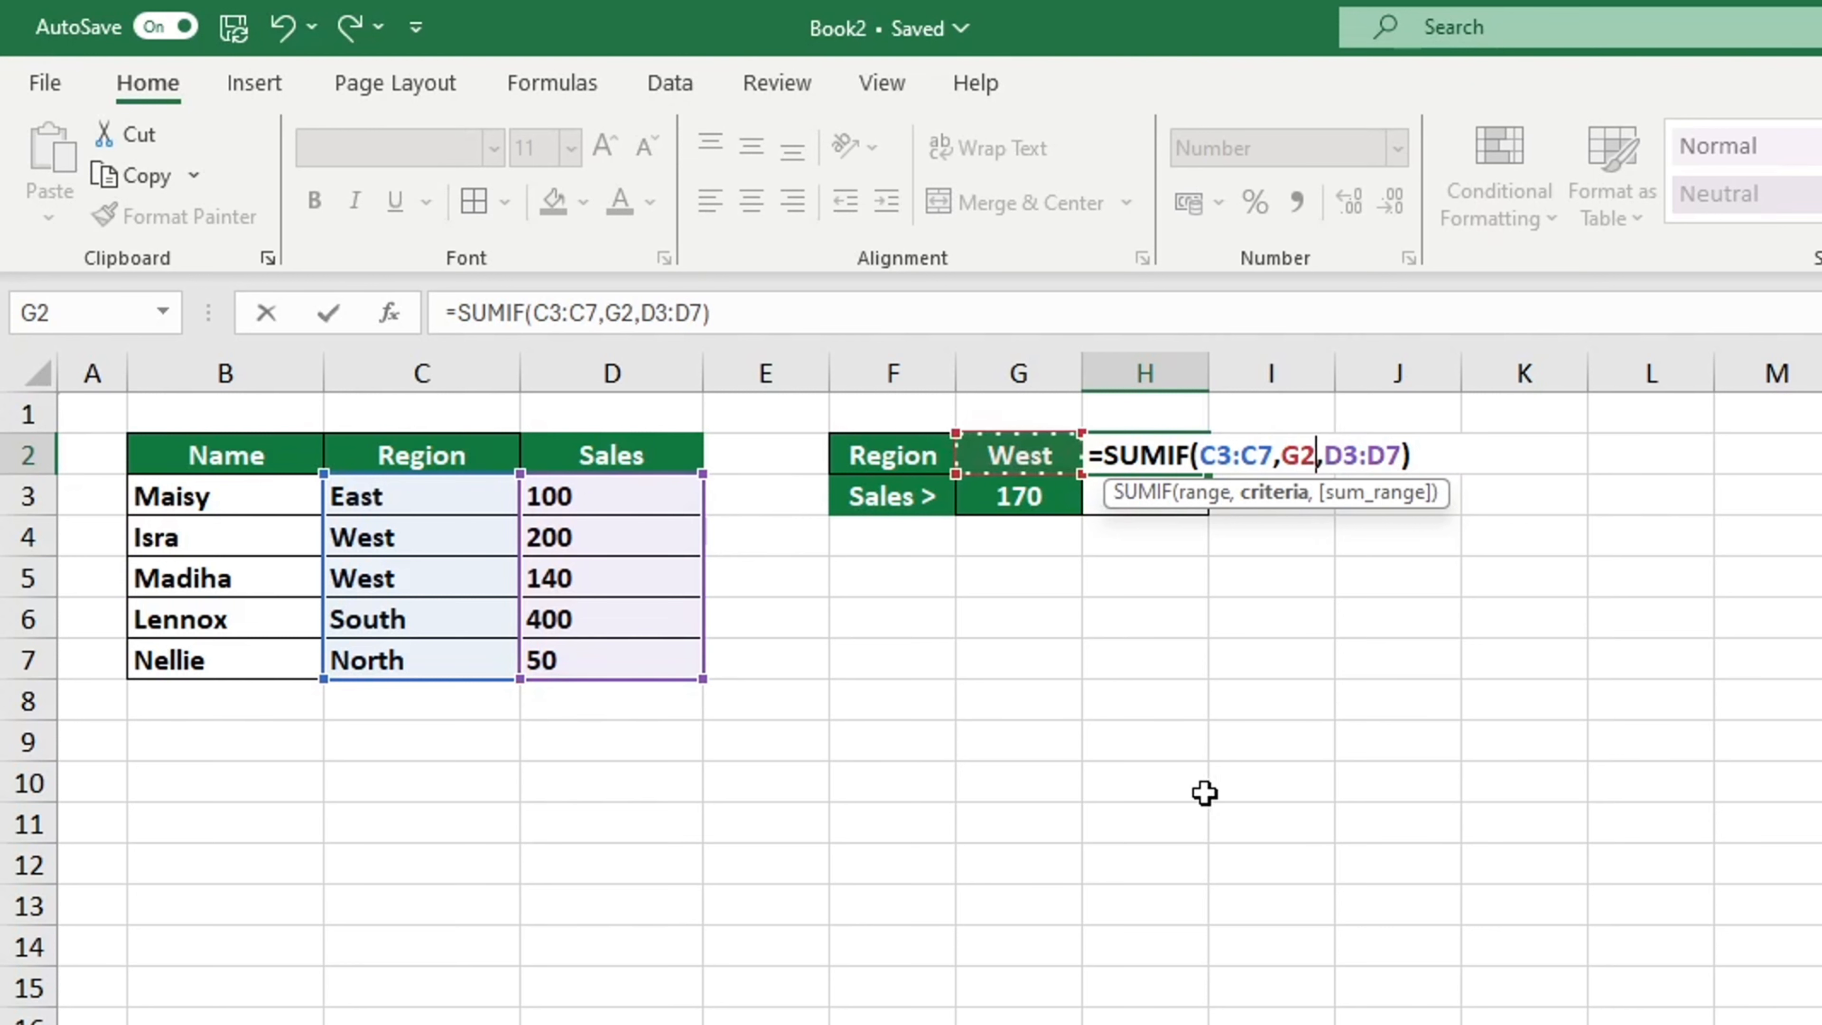
key("Return")
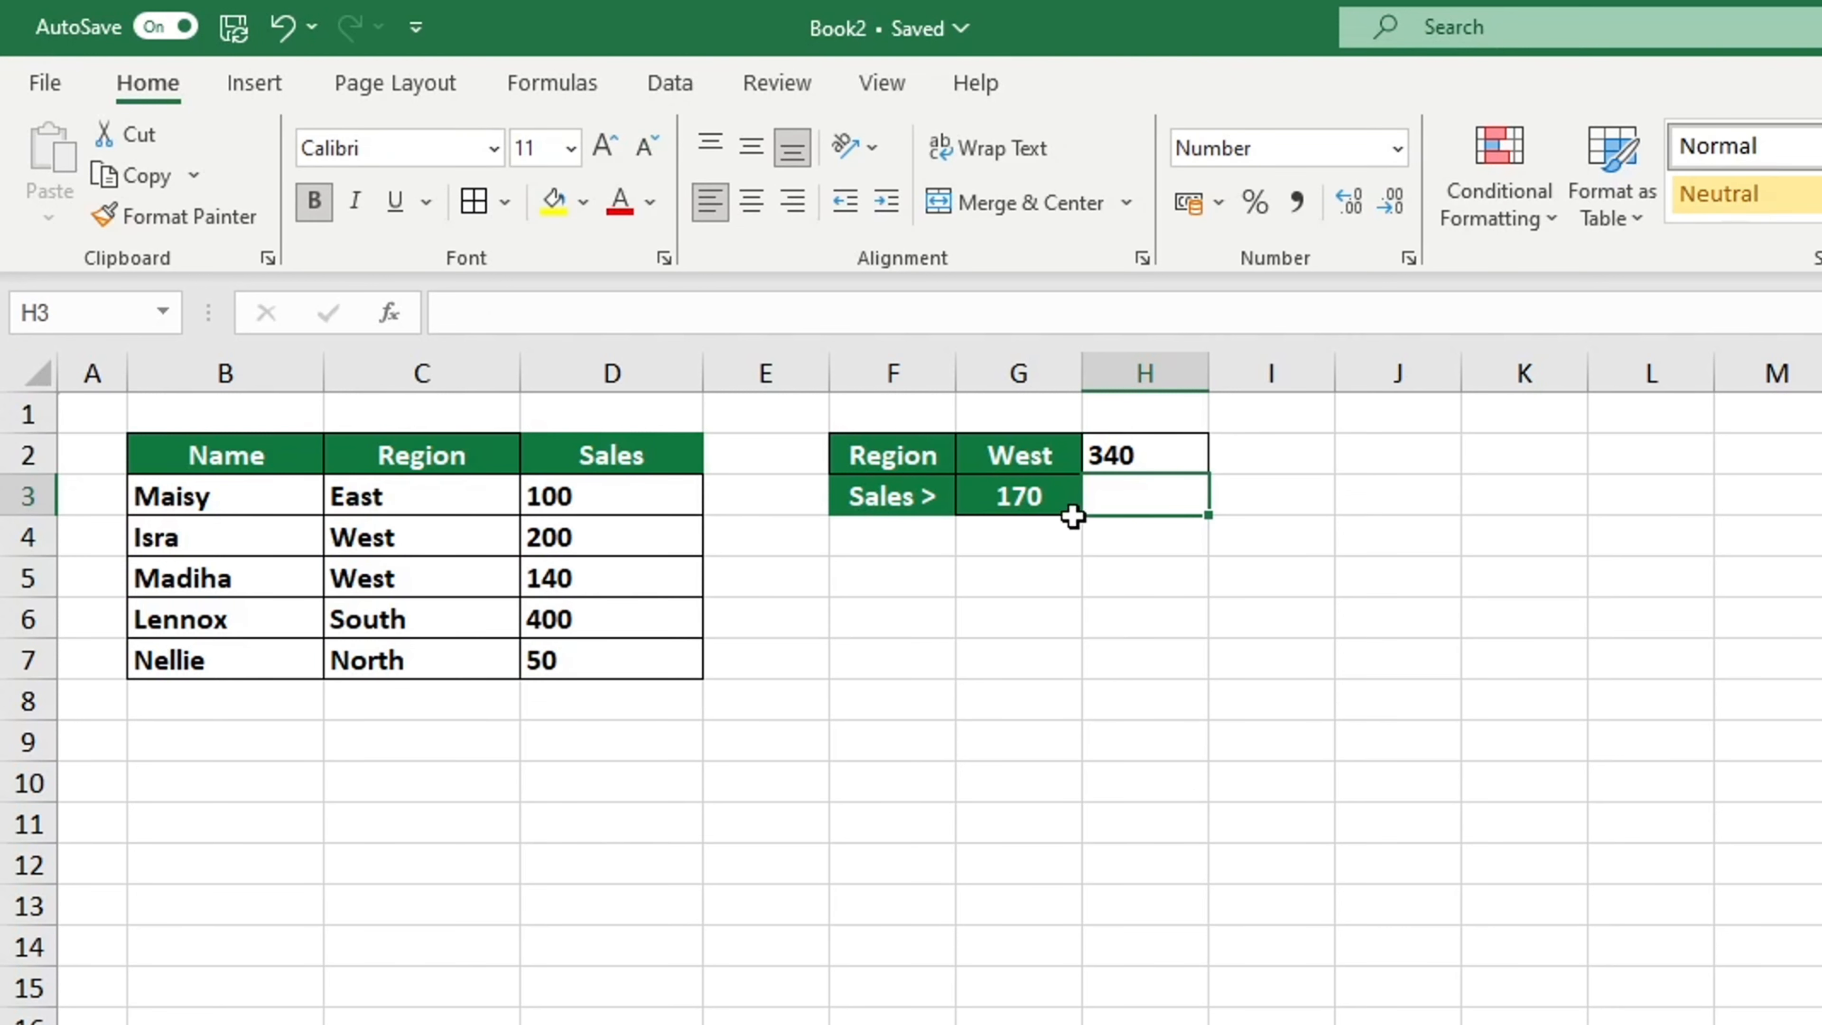
Change the region criterion in G2 to East.
left_click(1021, 457)
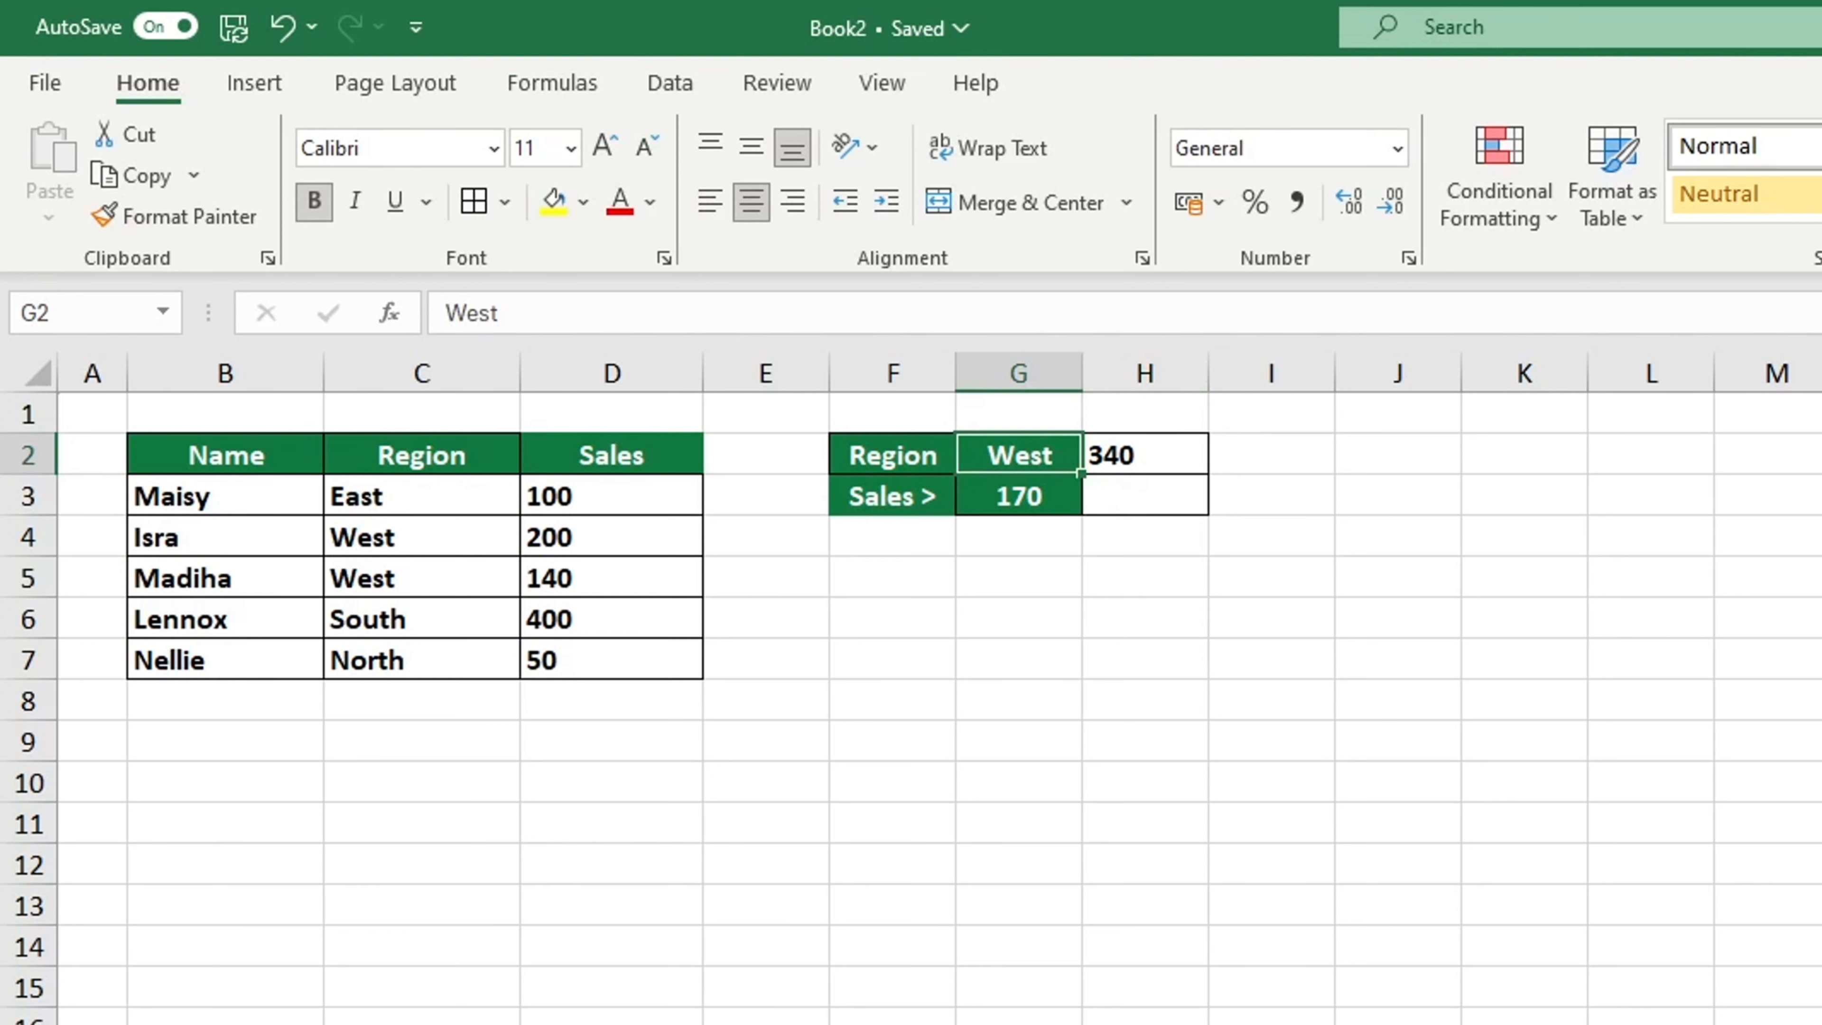
type("East")
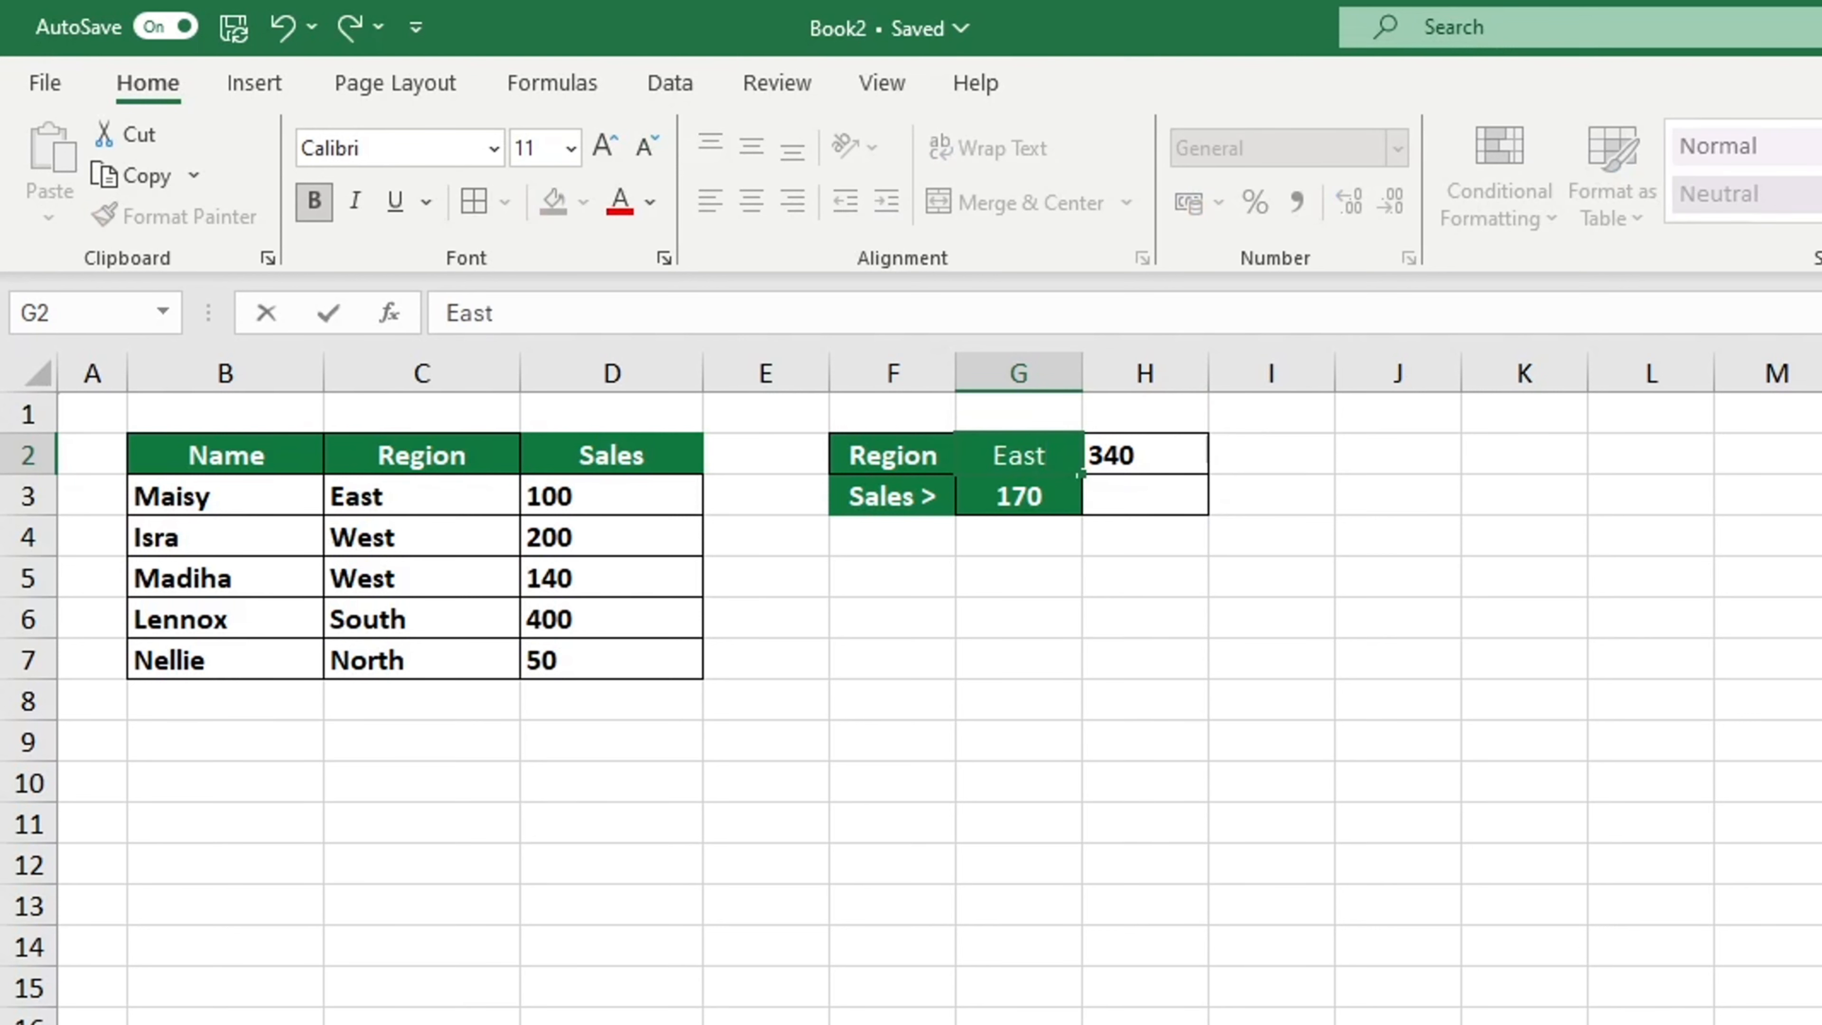
key("Return")
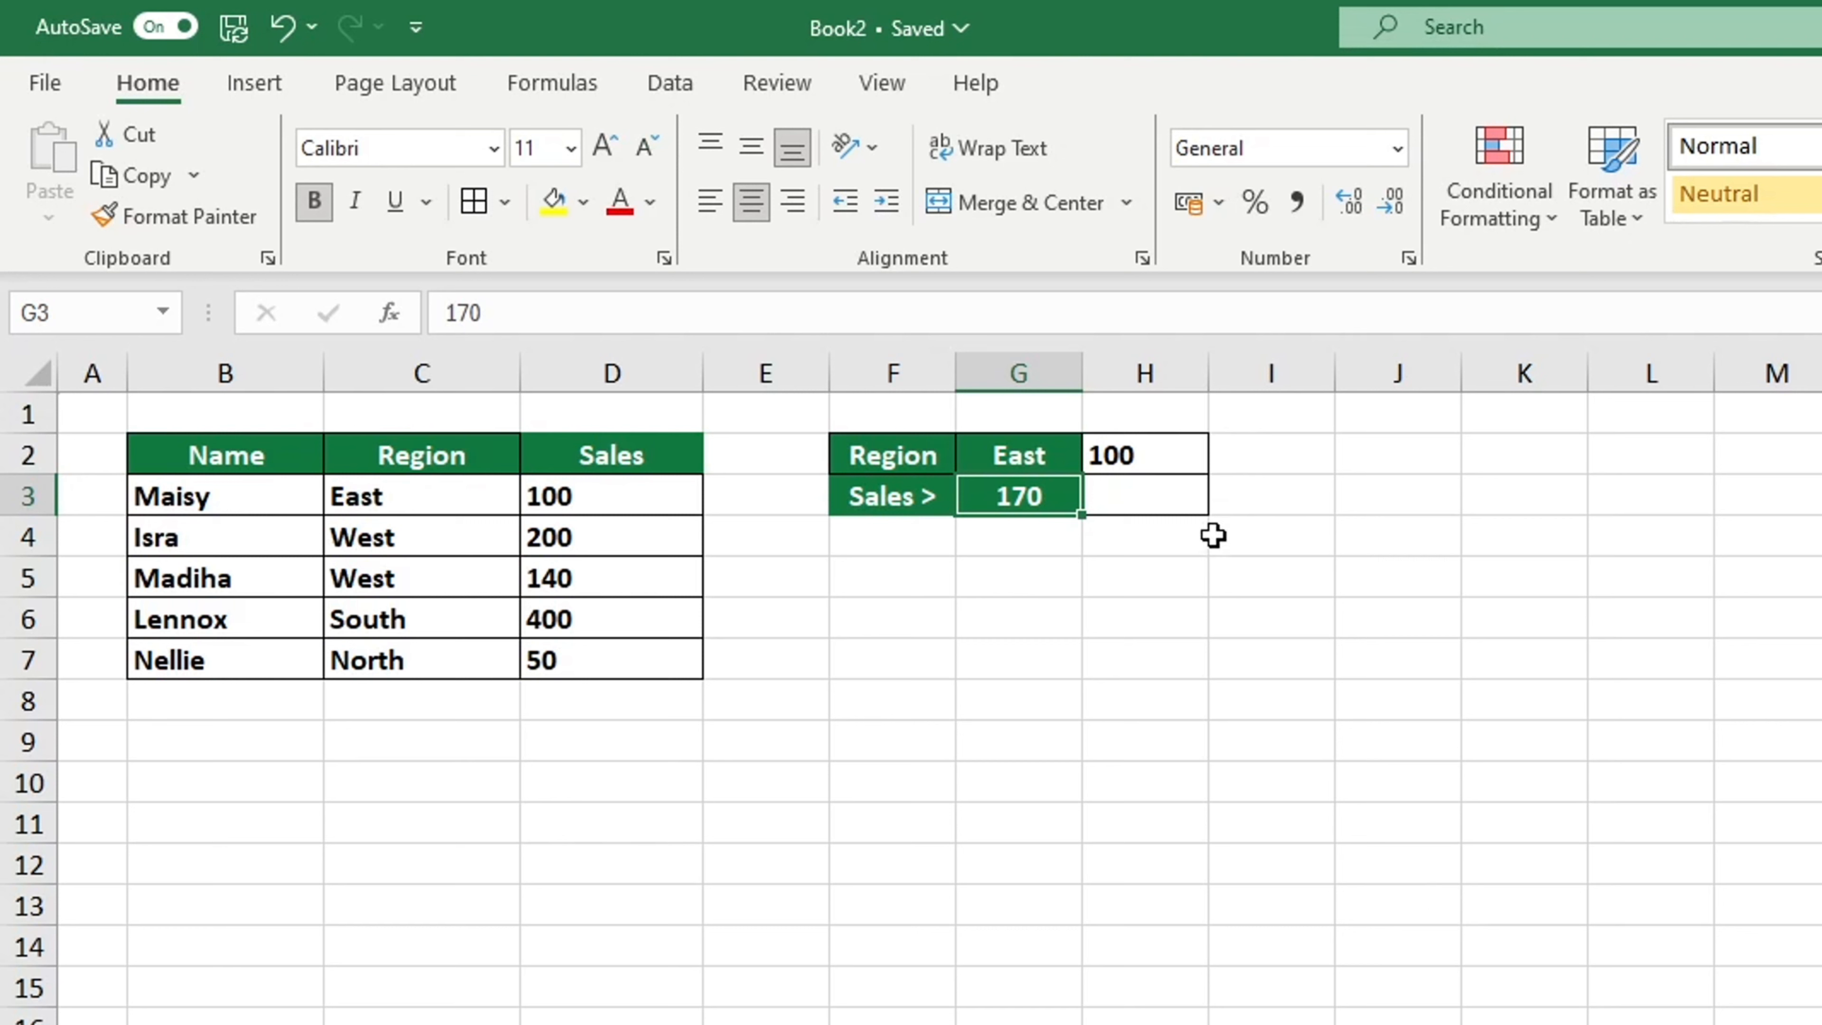
Enter a SUMIF formula in H3 that totals the sales in D3:D7 meeting the criterion ">170".
left_click(1191, 509)
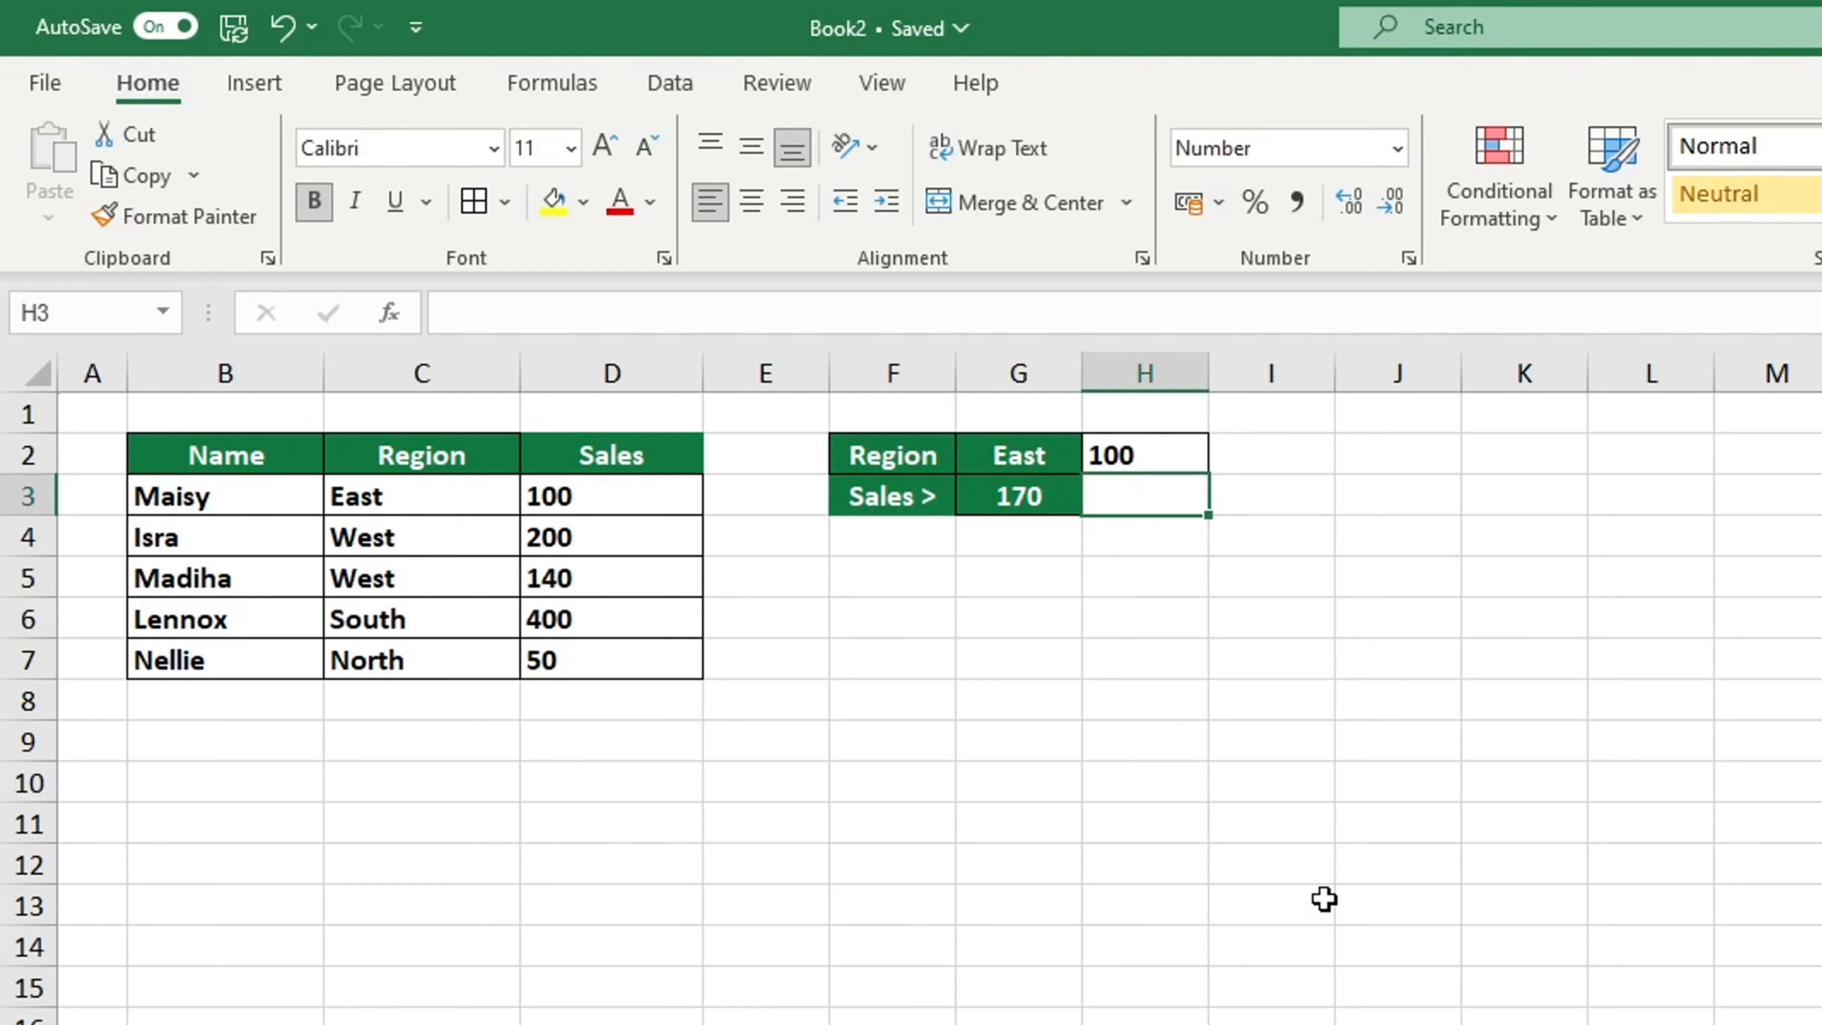
type("=")
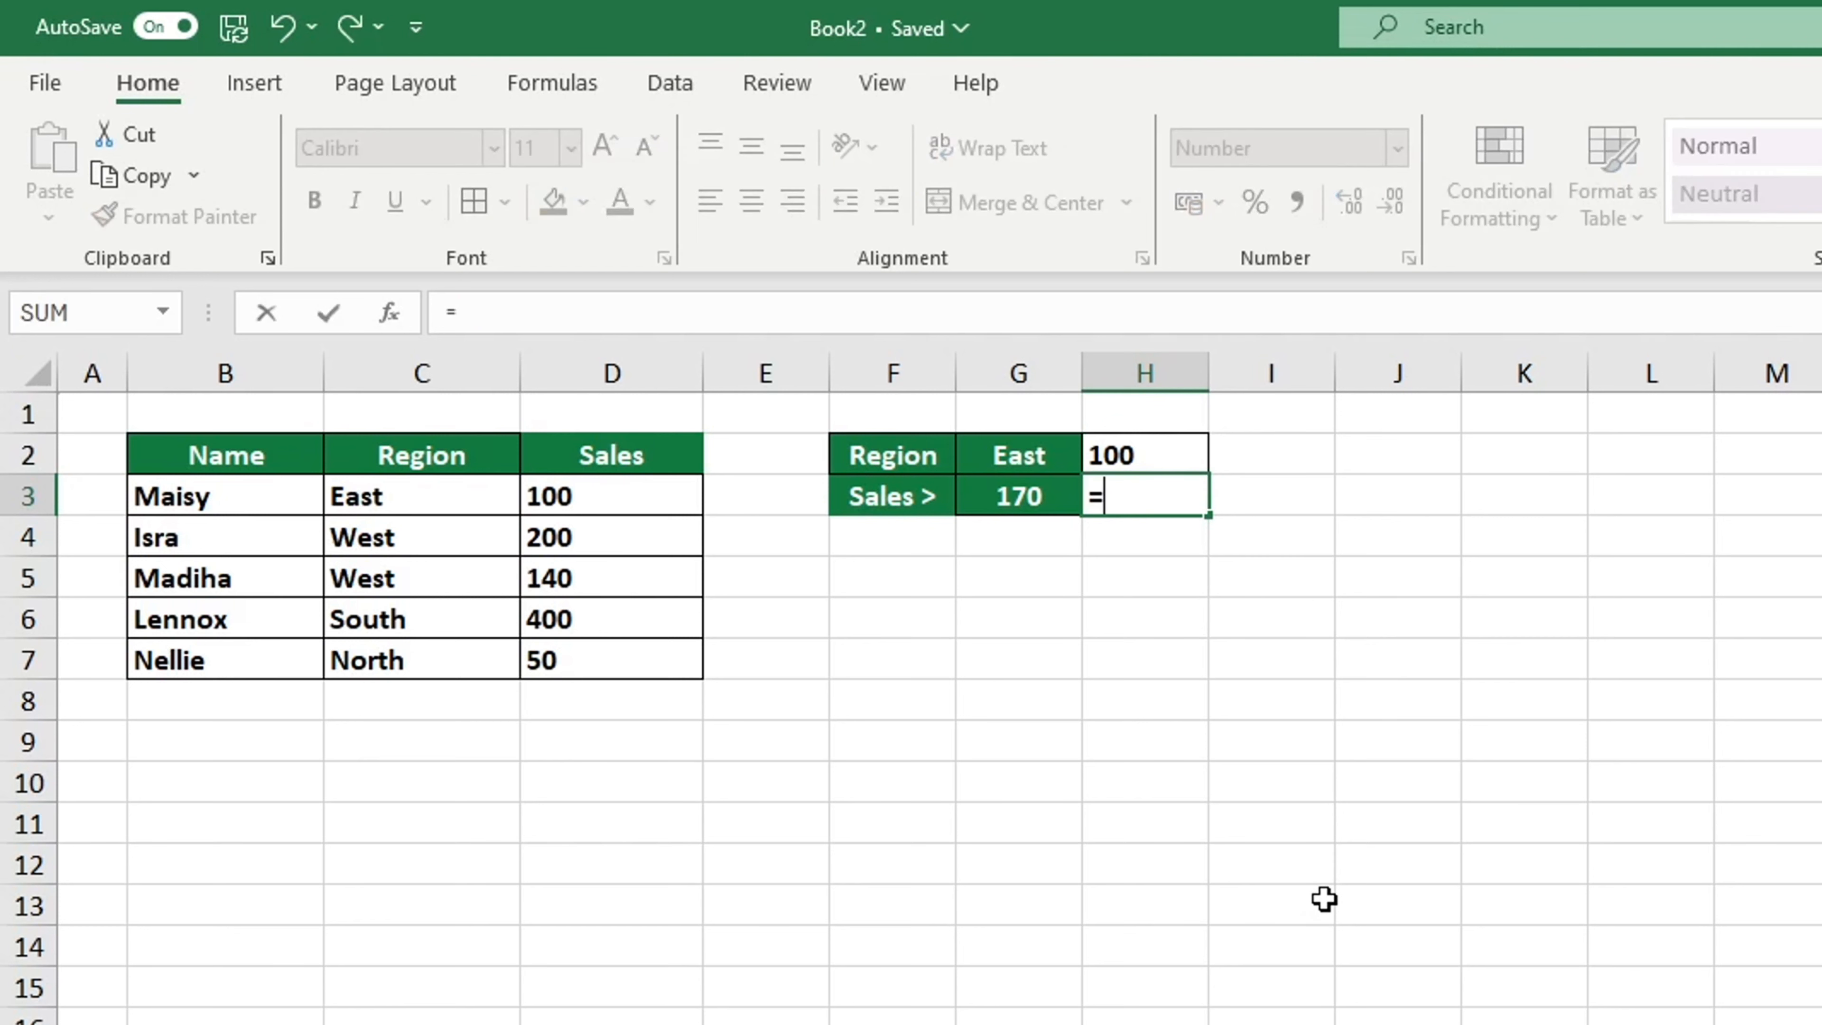
type("SUMIF(")
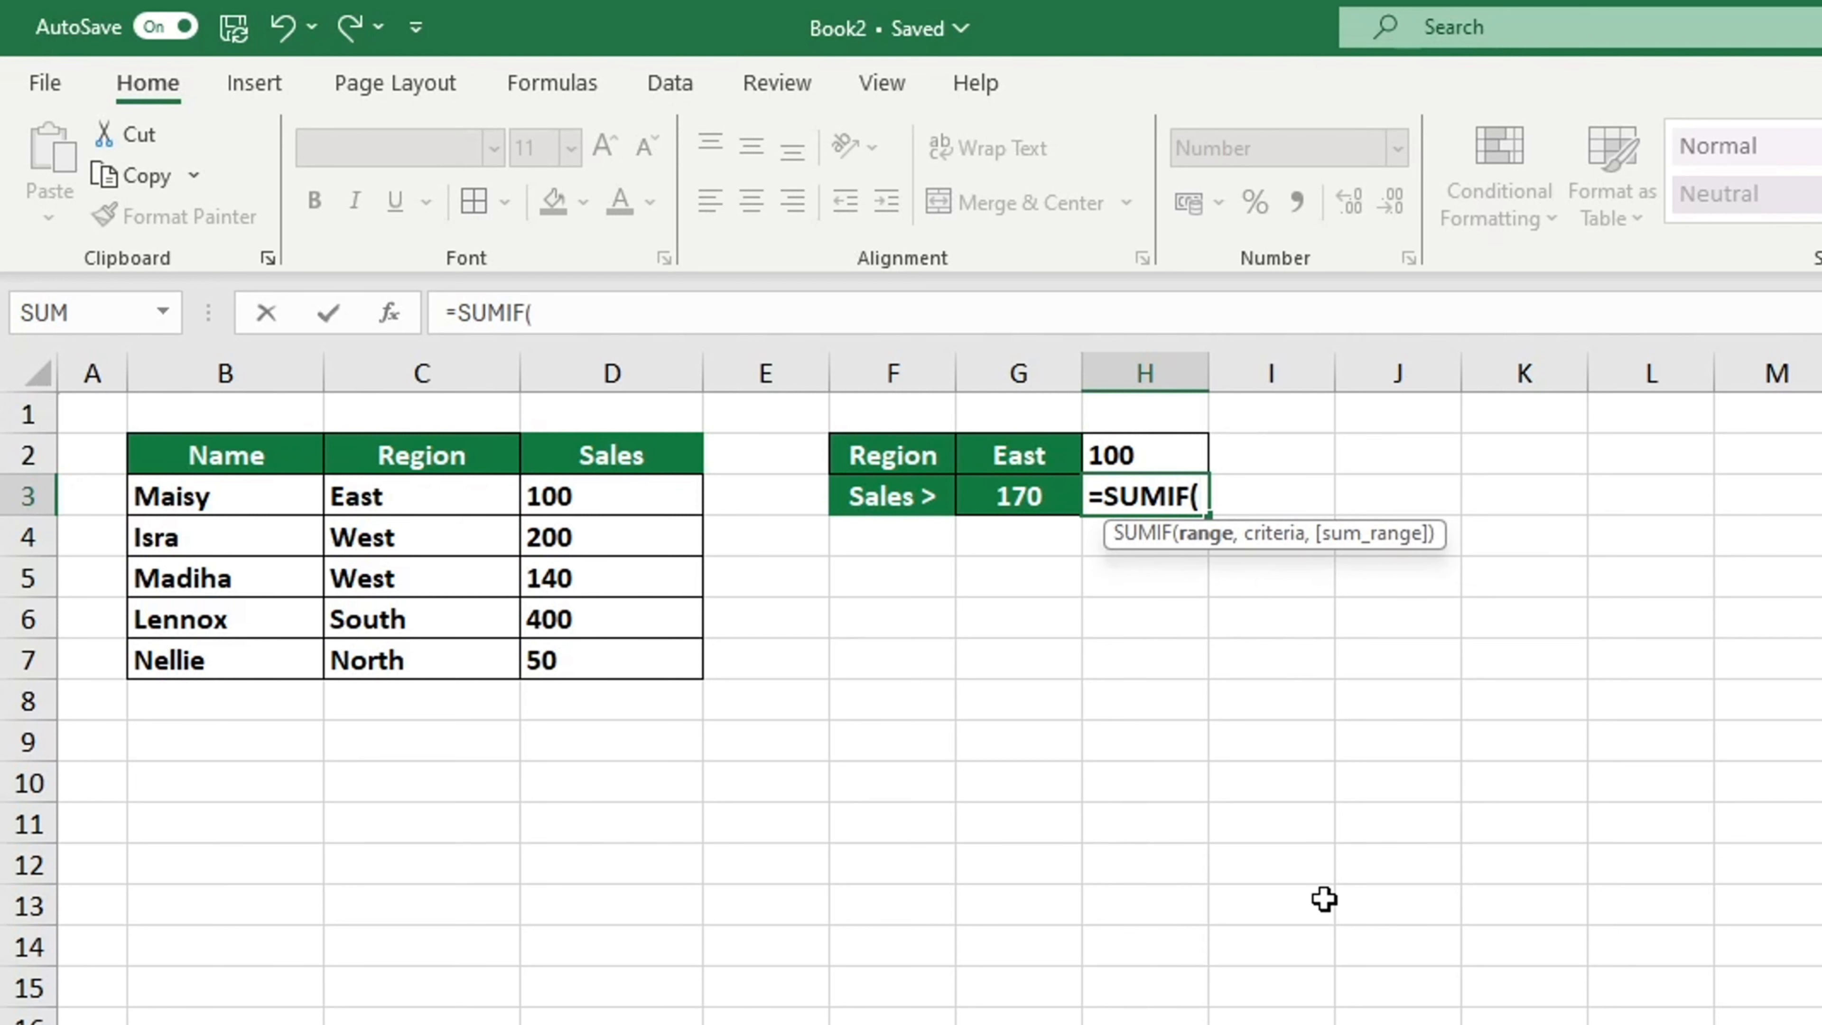
left_click_drag(608, 495, 606, 646)
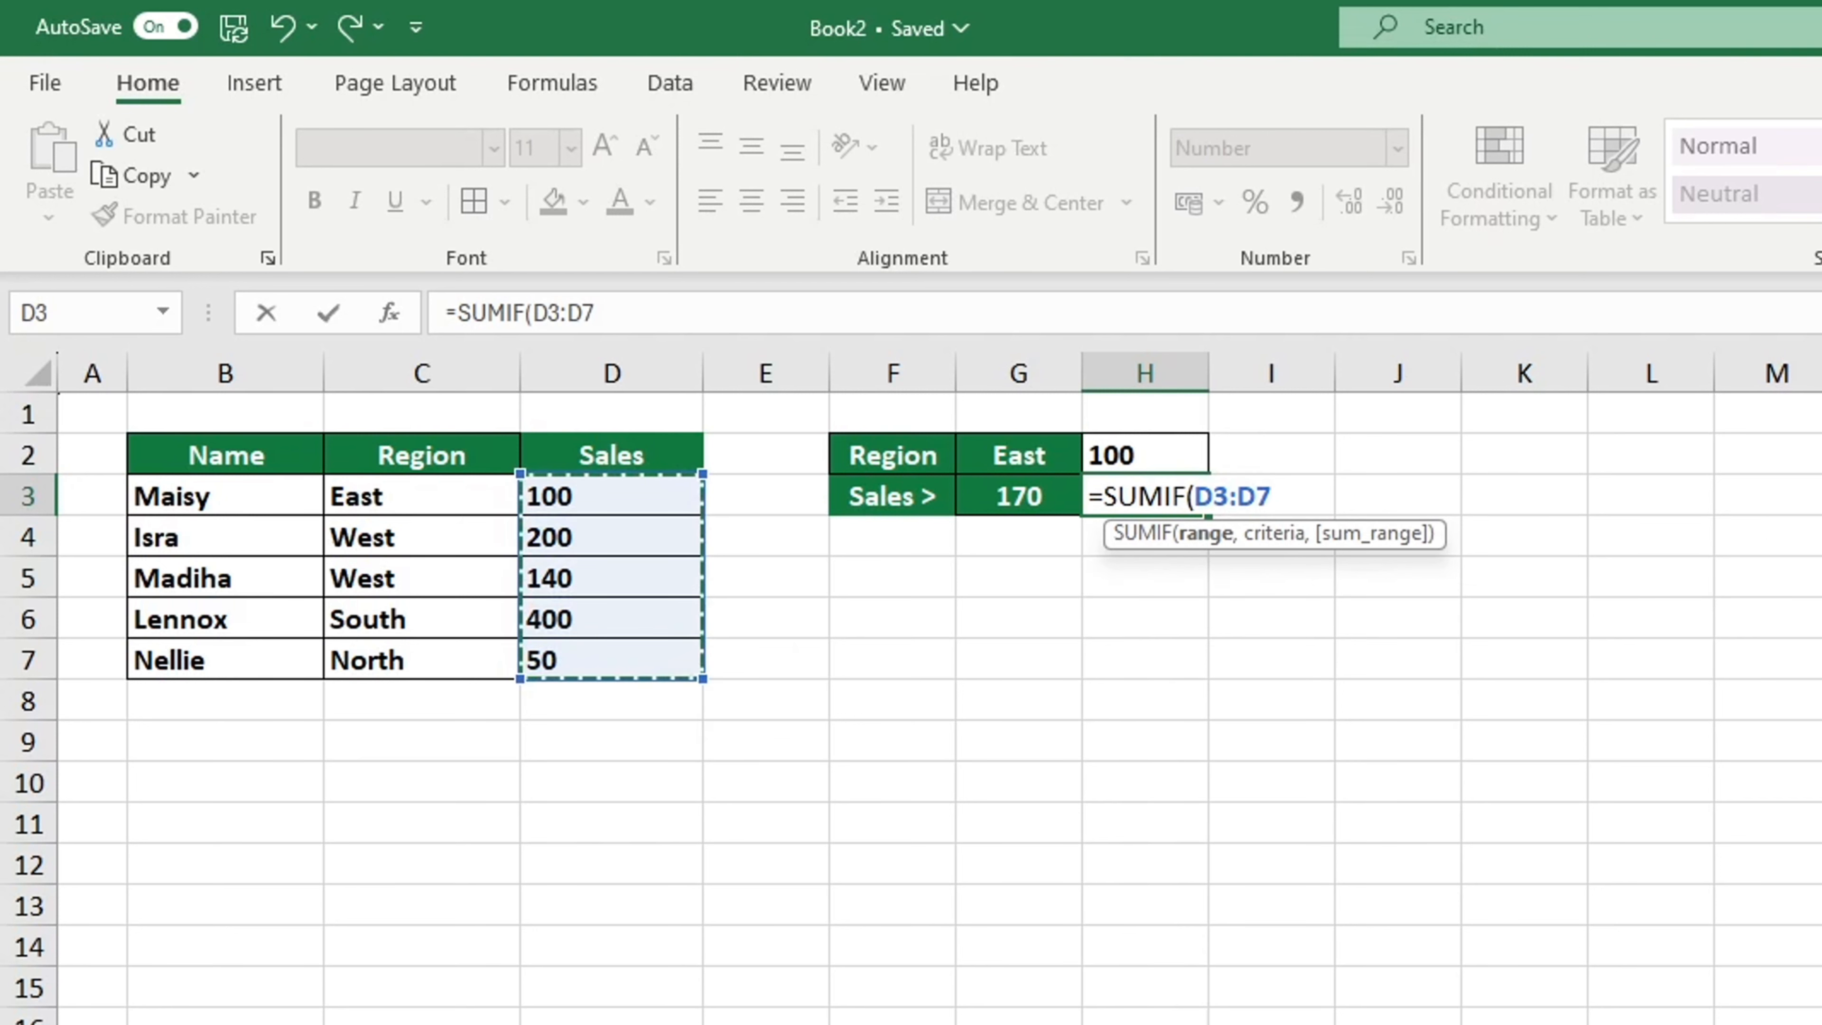
type(",")
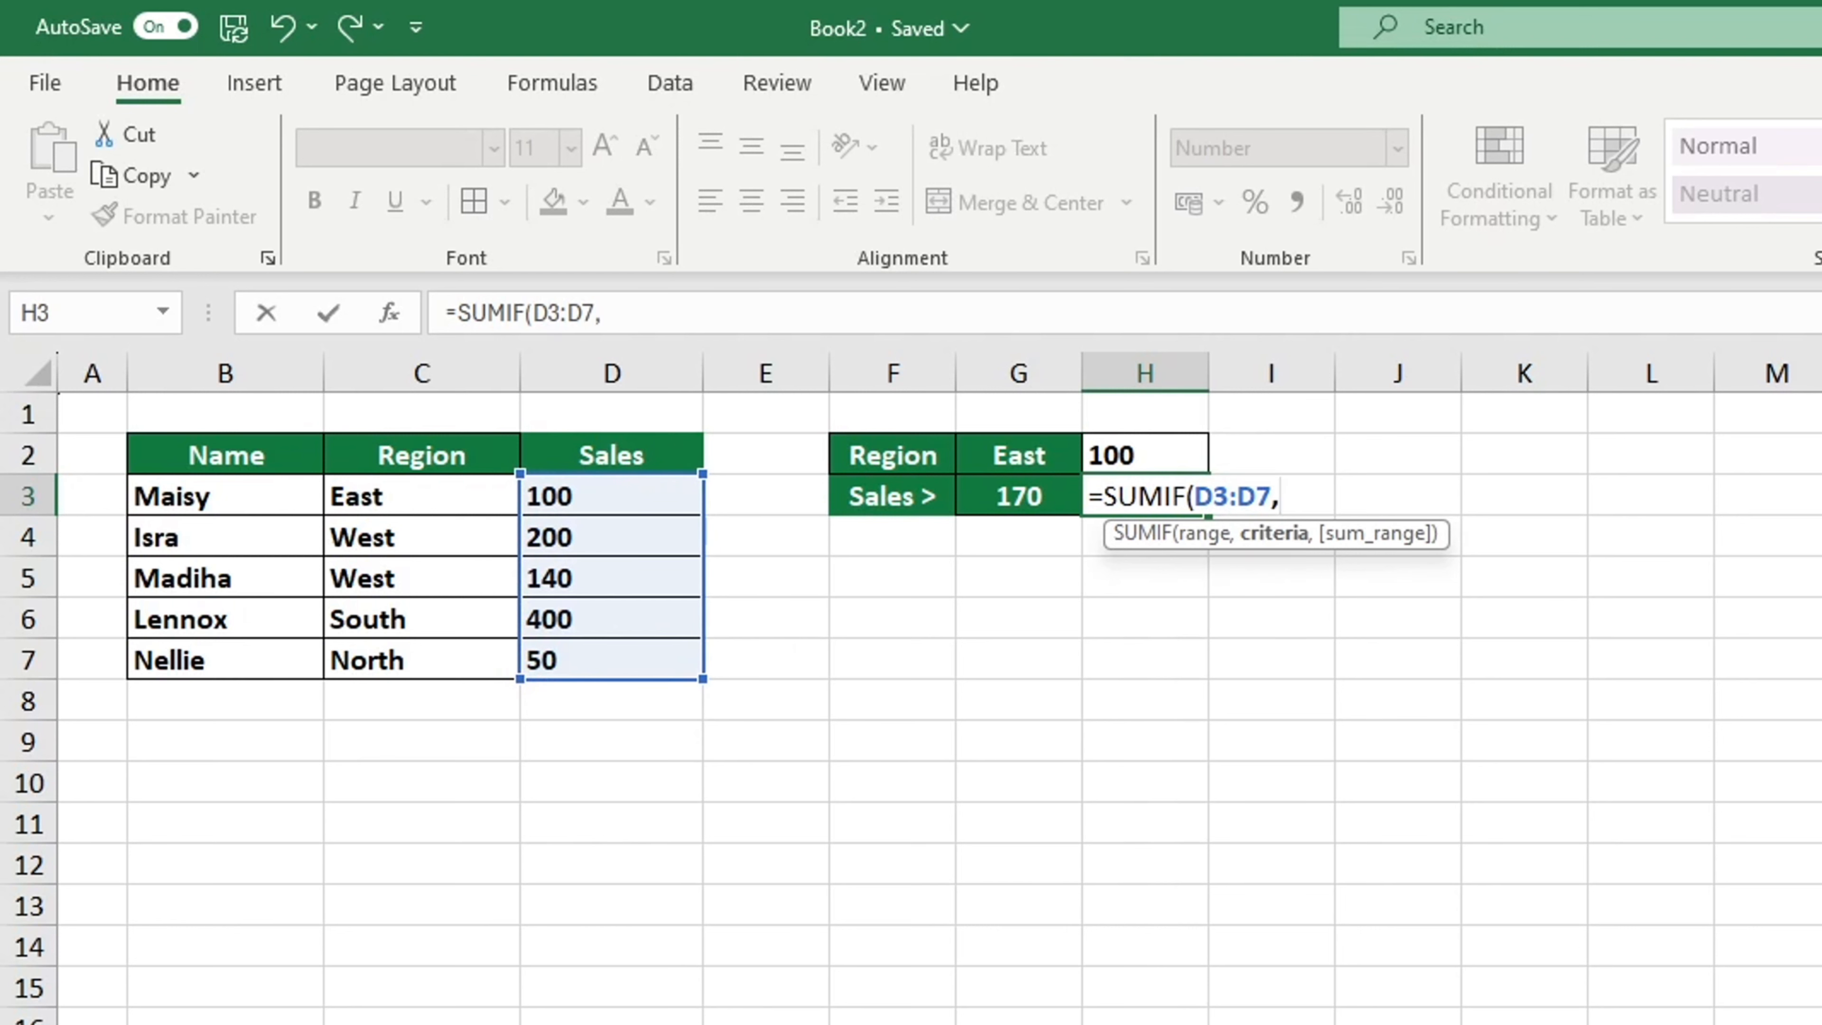
type("\">170")
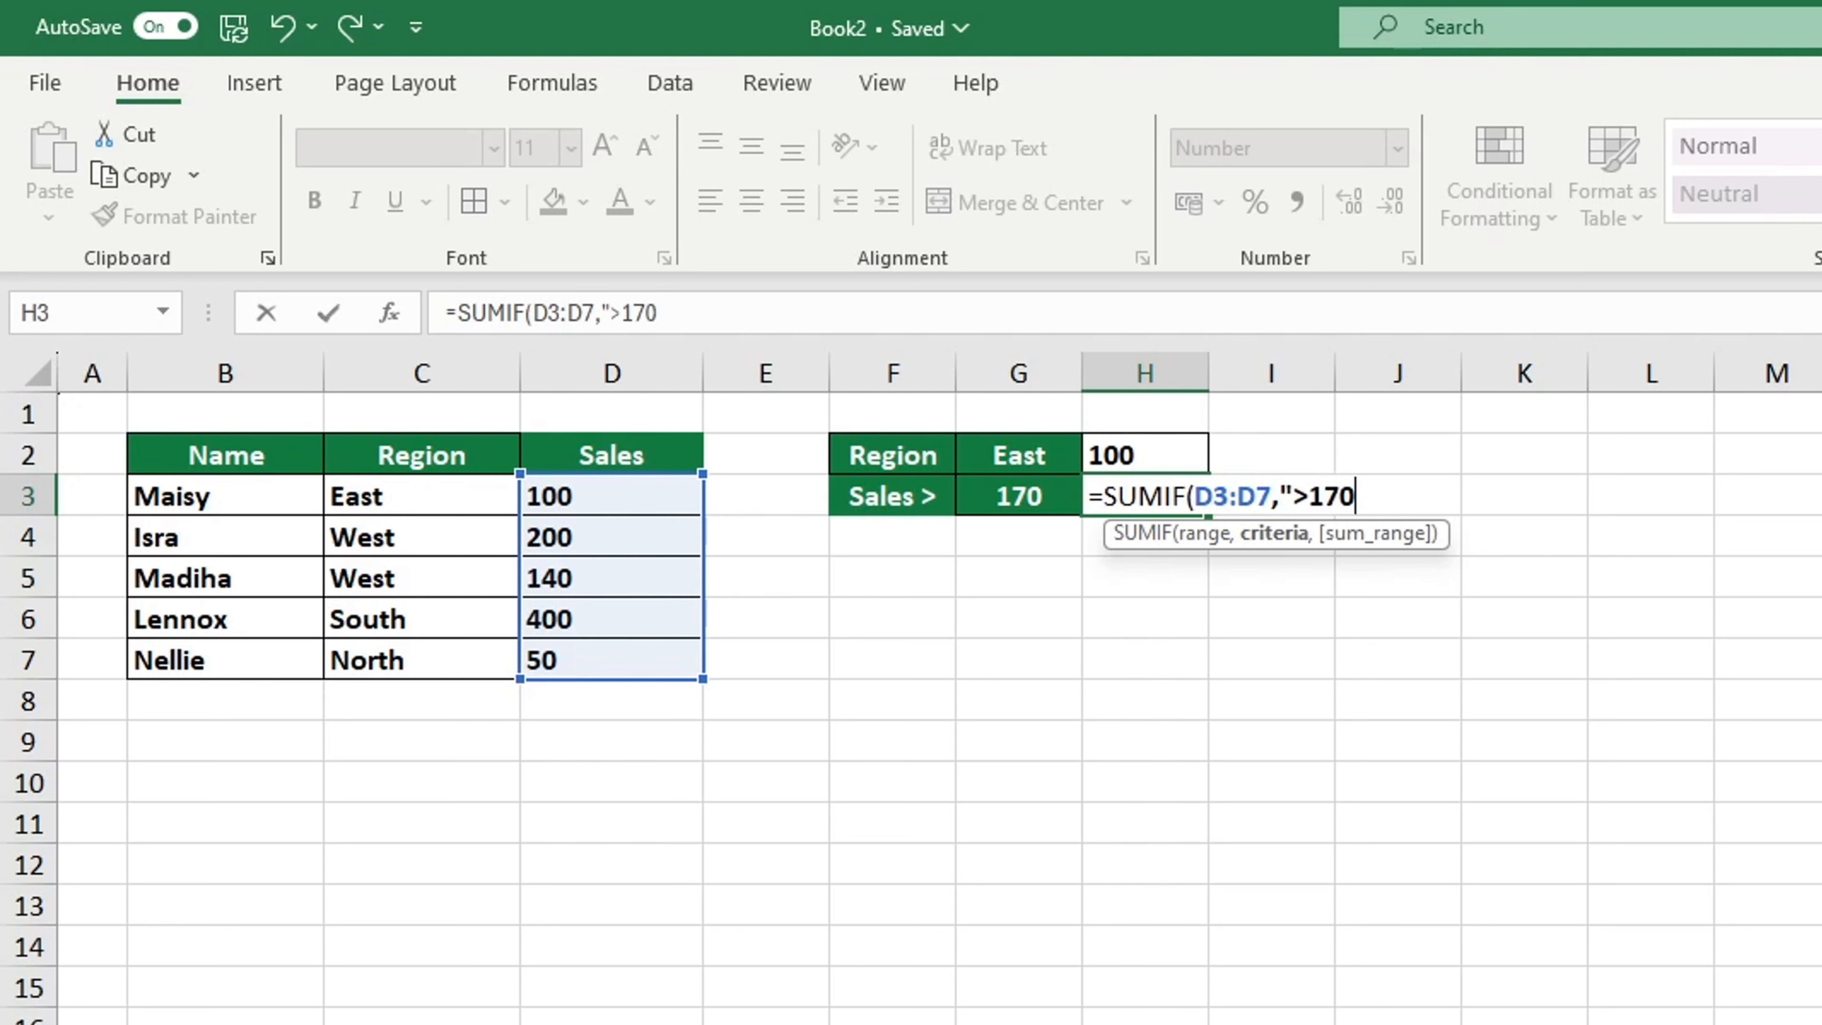
type("\"")
type(")")
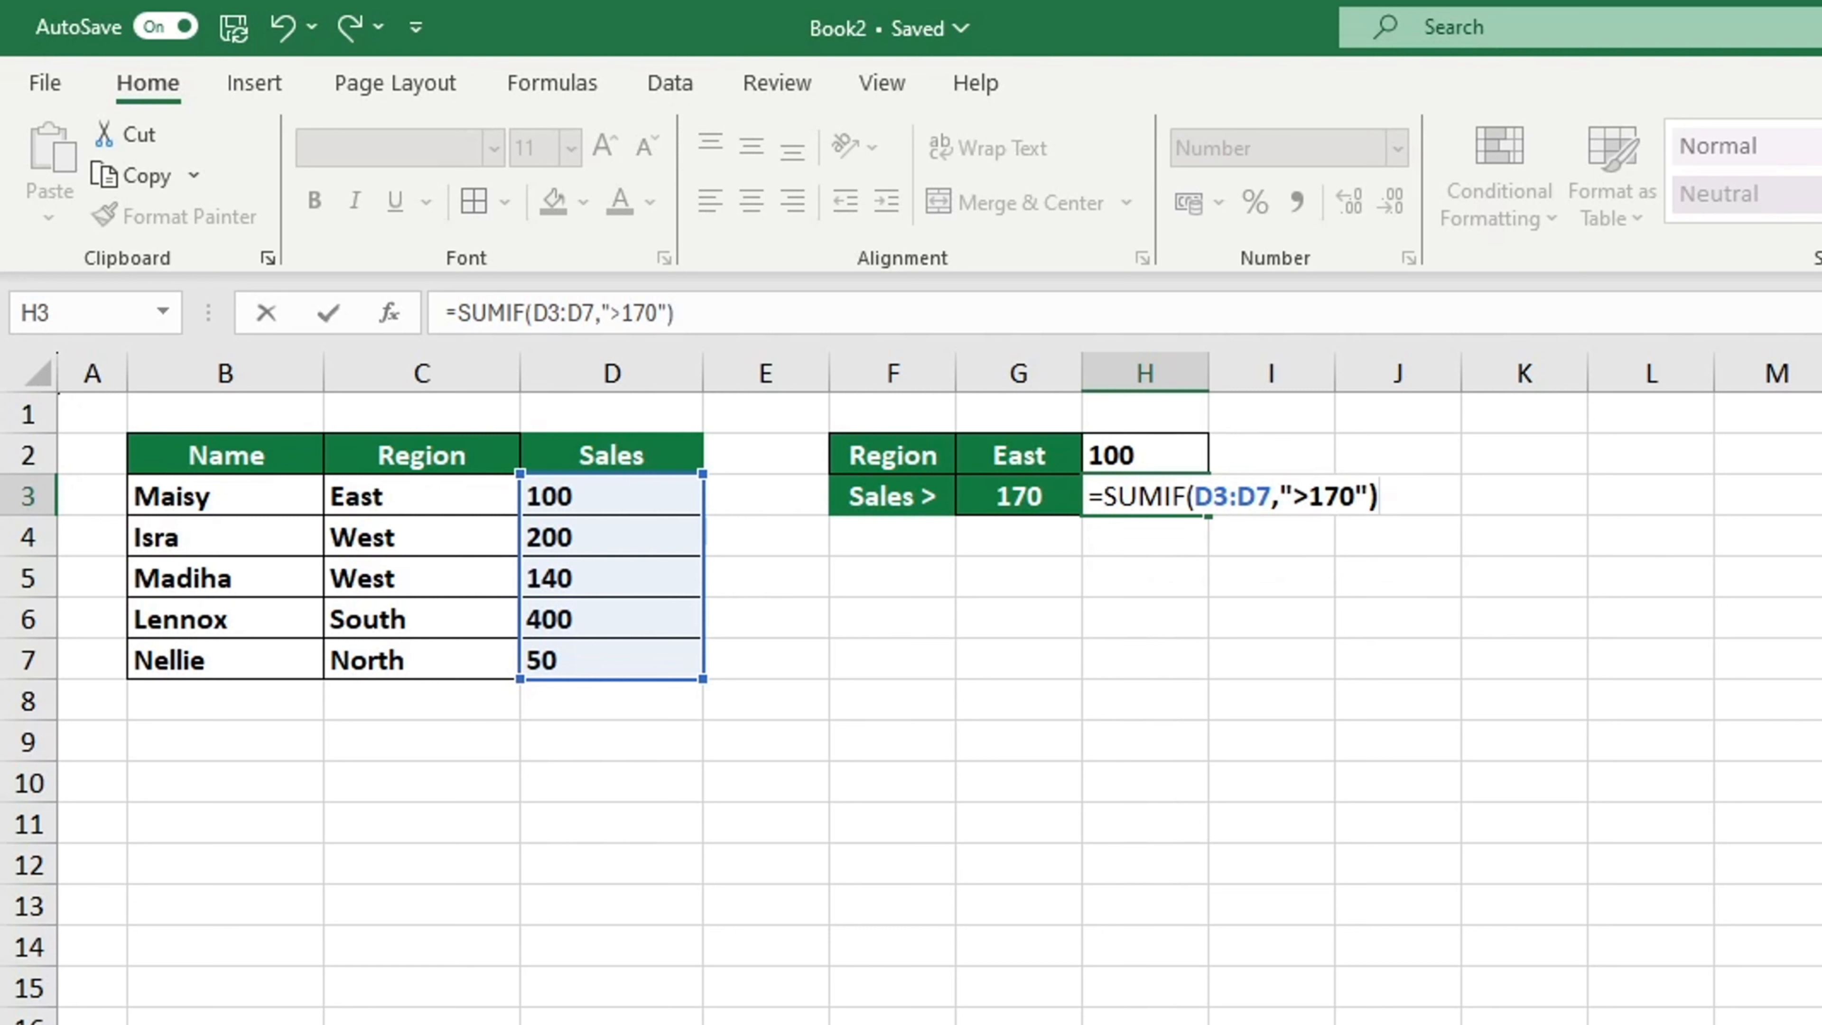
key("Return")
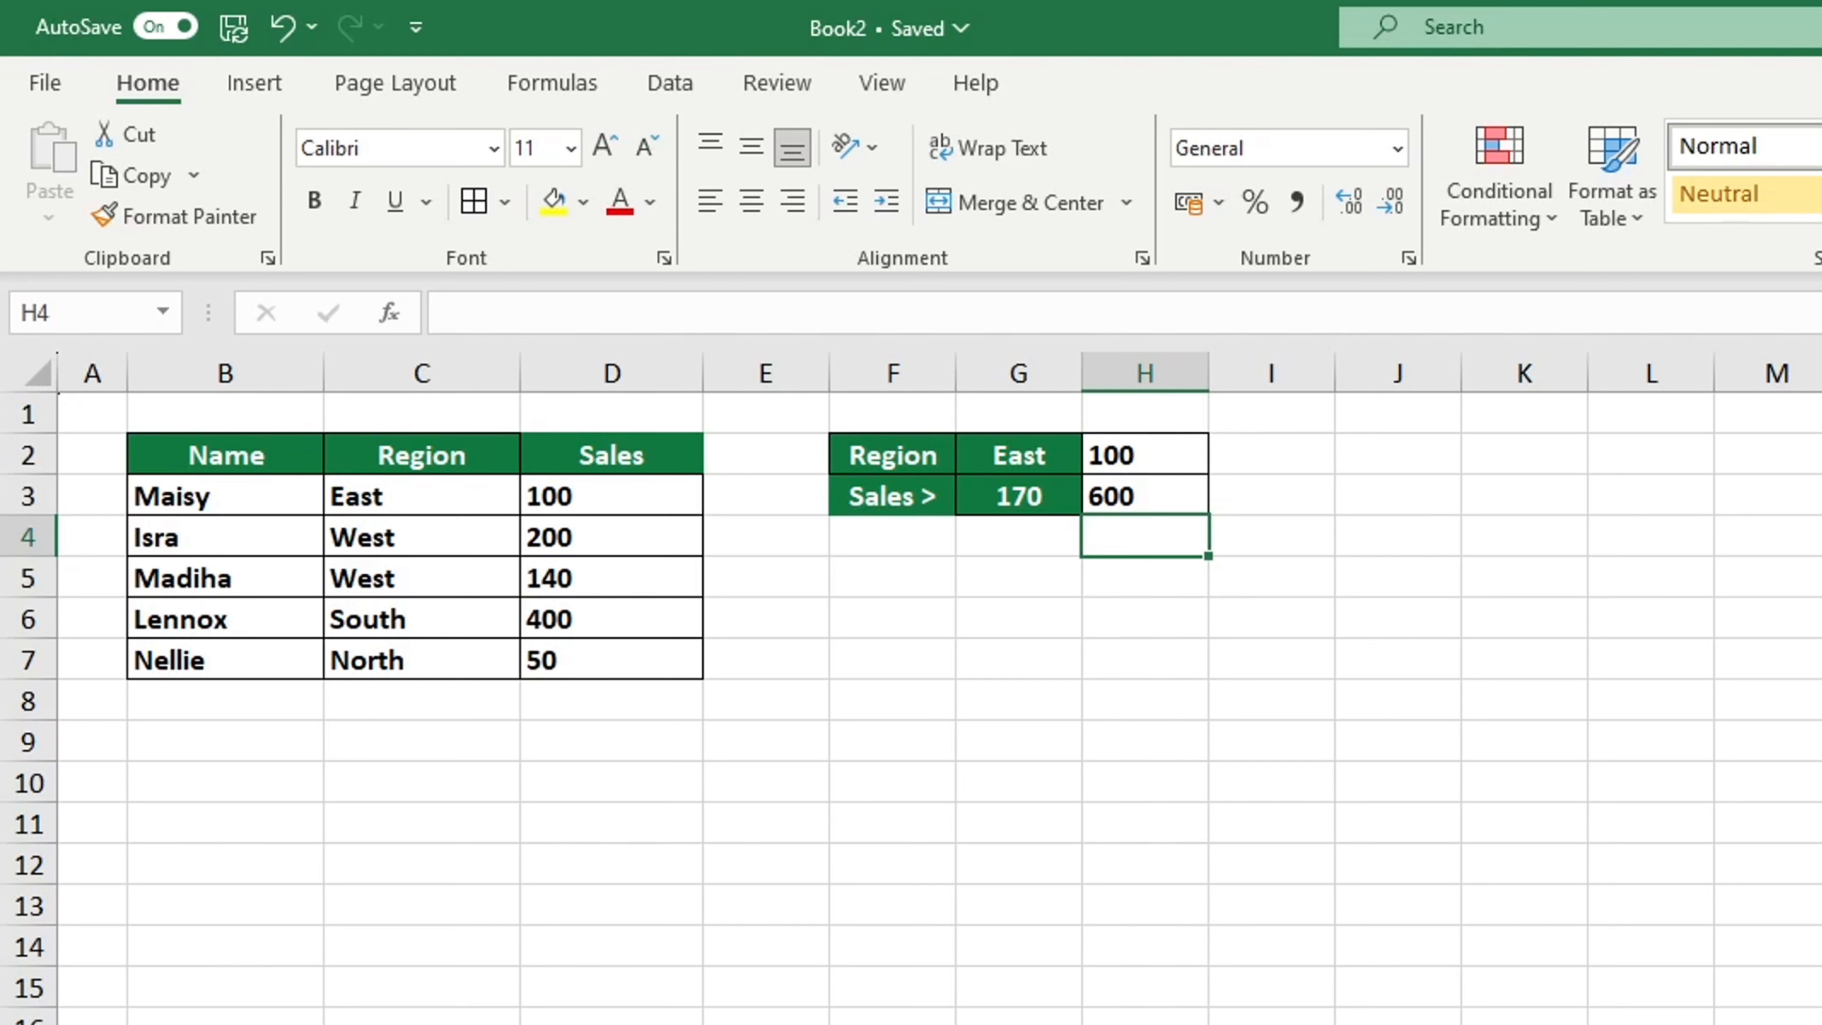
Rewrite the criterion in the H3 formula as ">"&G3 so the threshold comes from cell G3.
left_click(1171, 485)
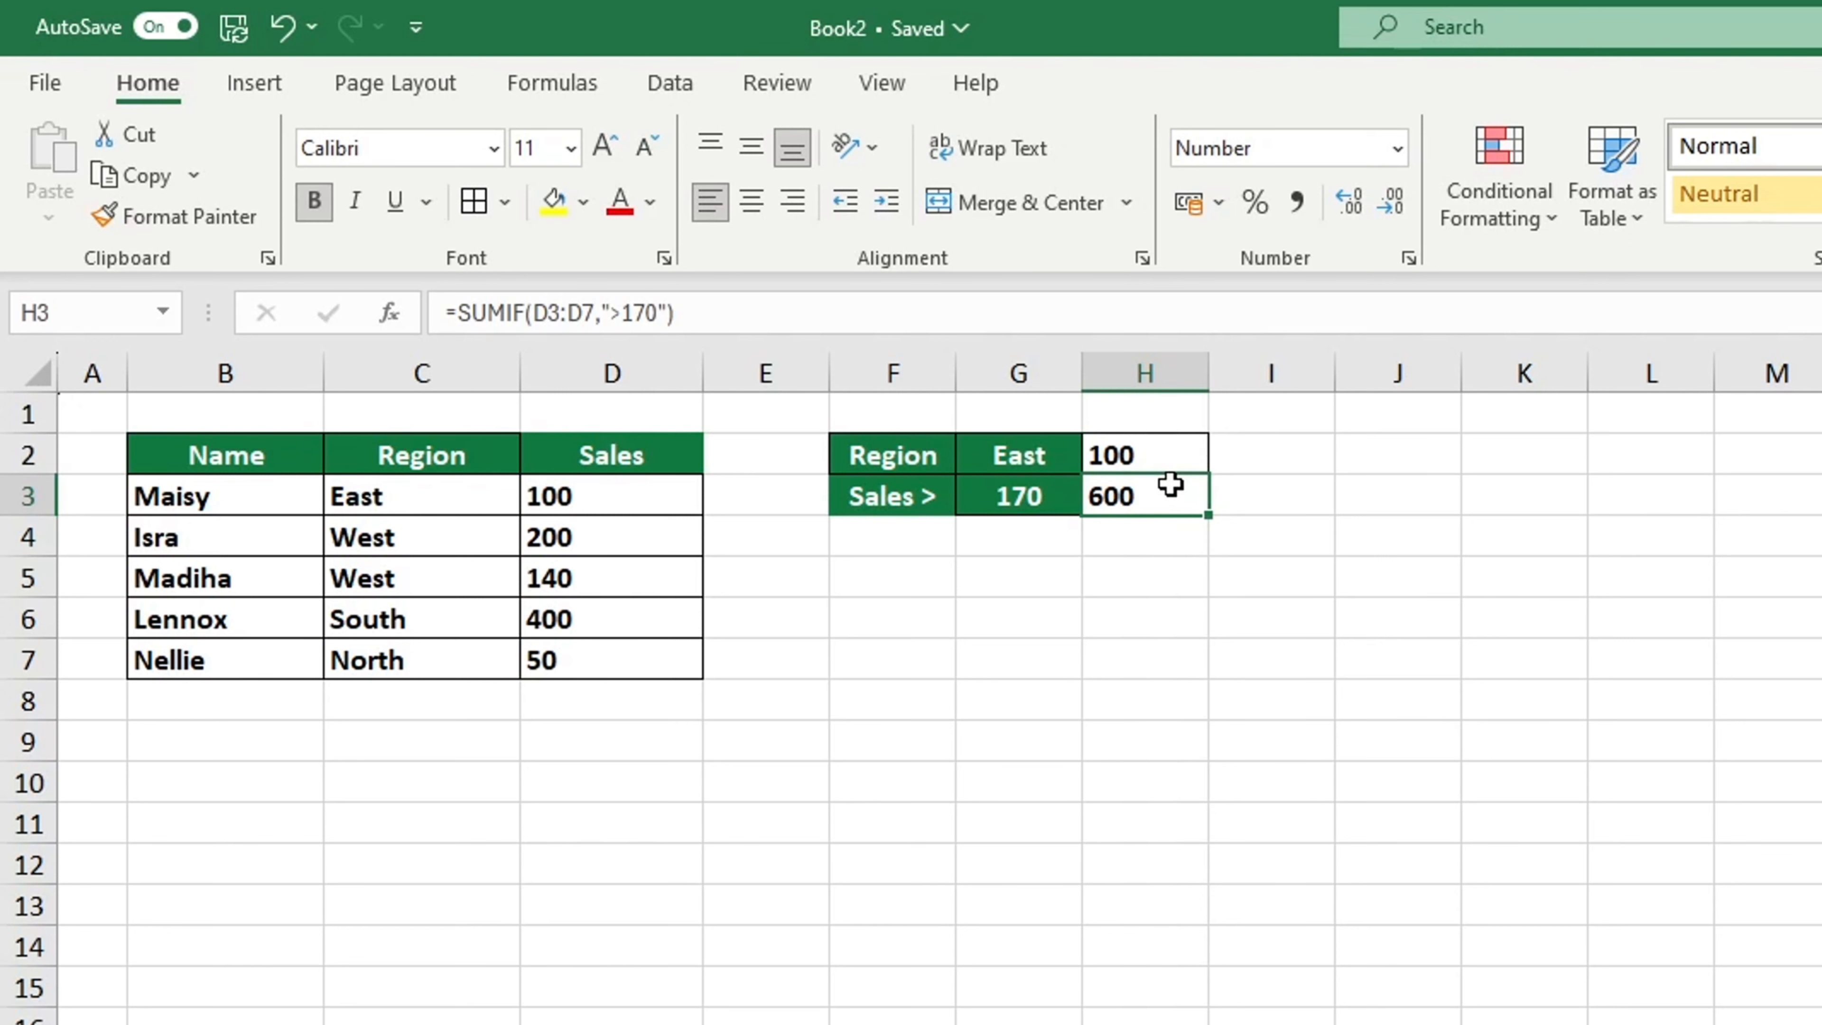
double_click(1170, 484)
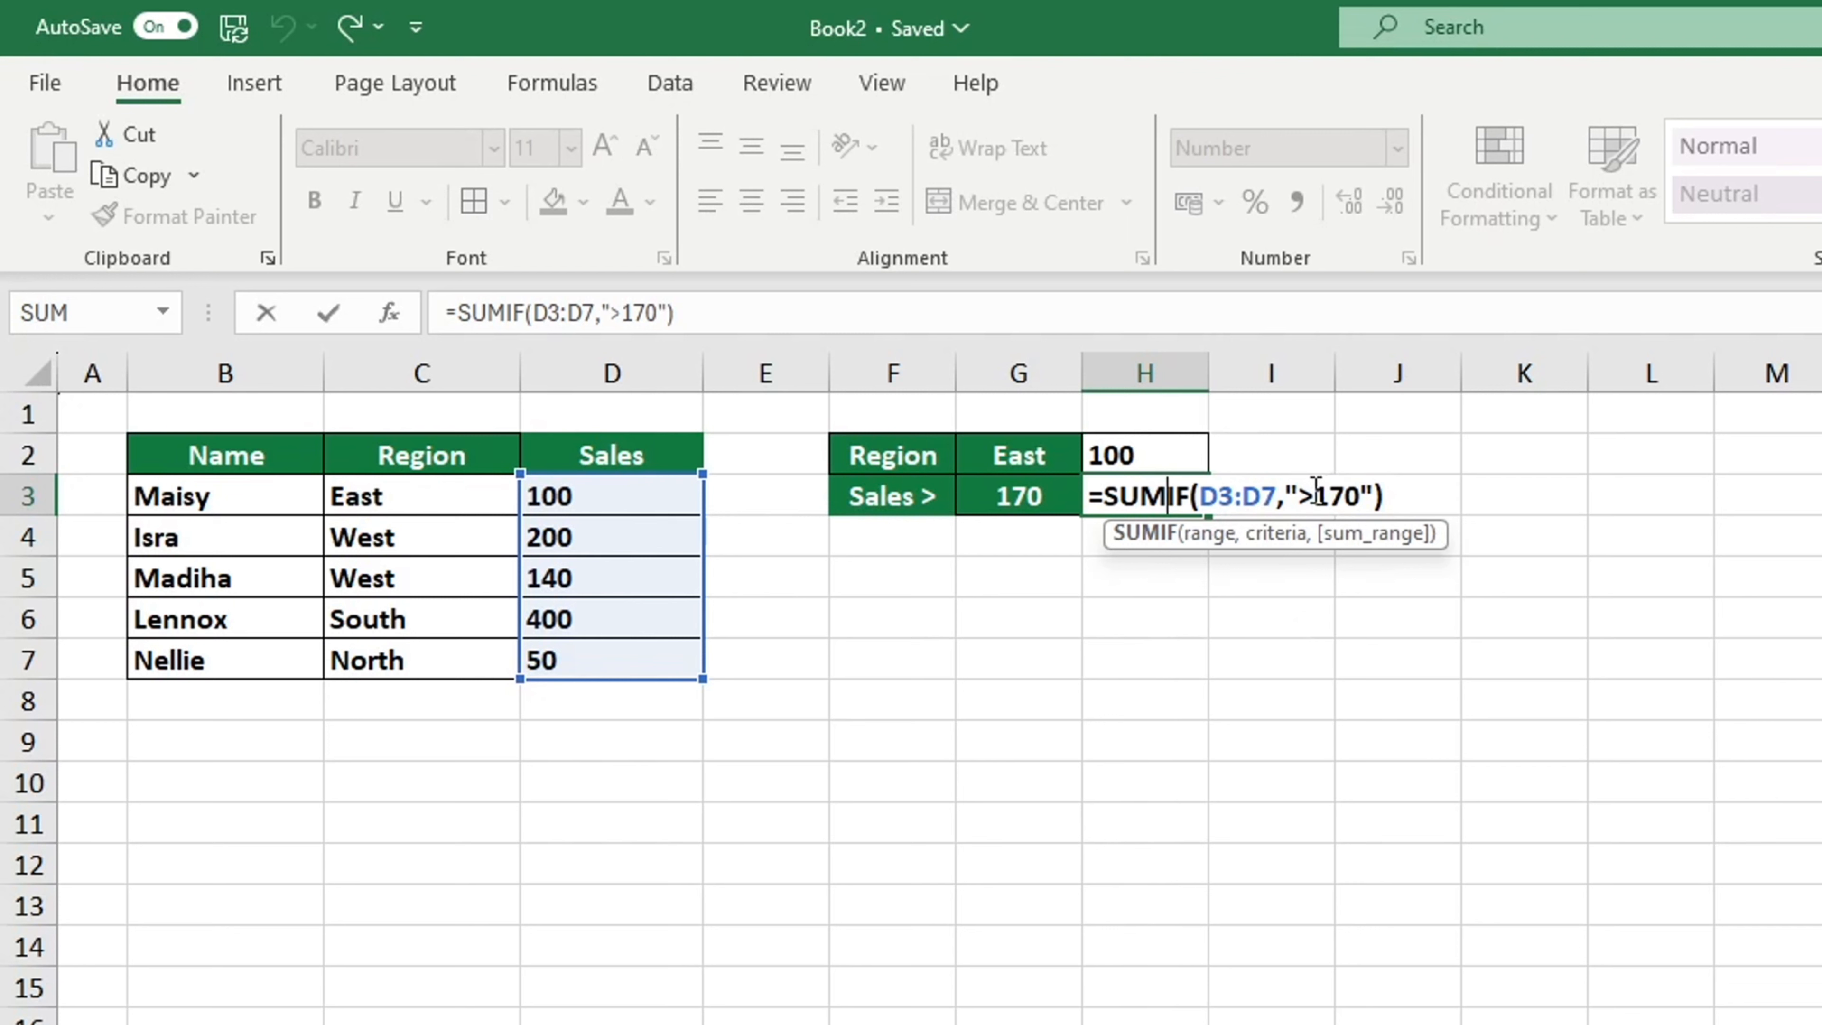
left_click_drag(1312, 493, 1362, 495)
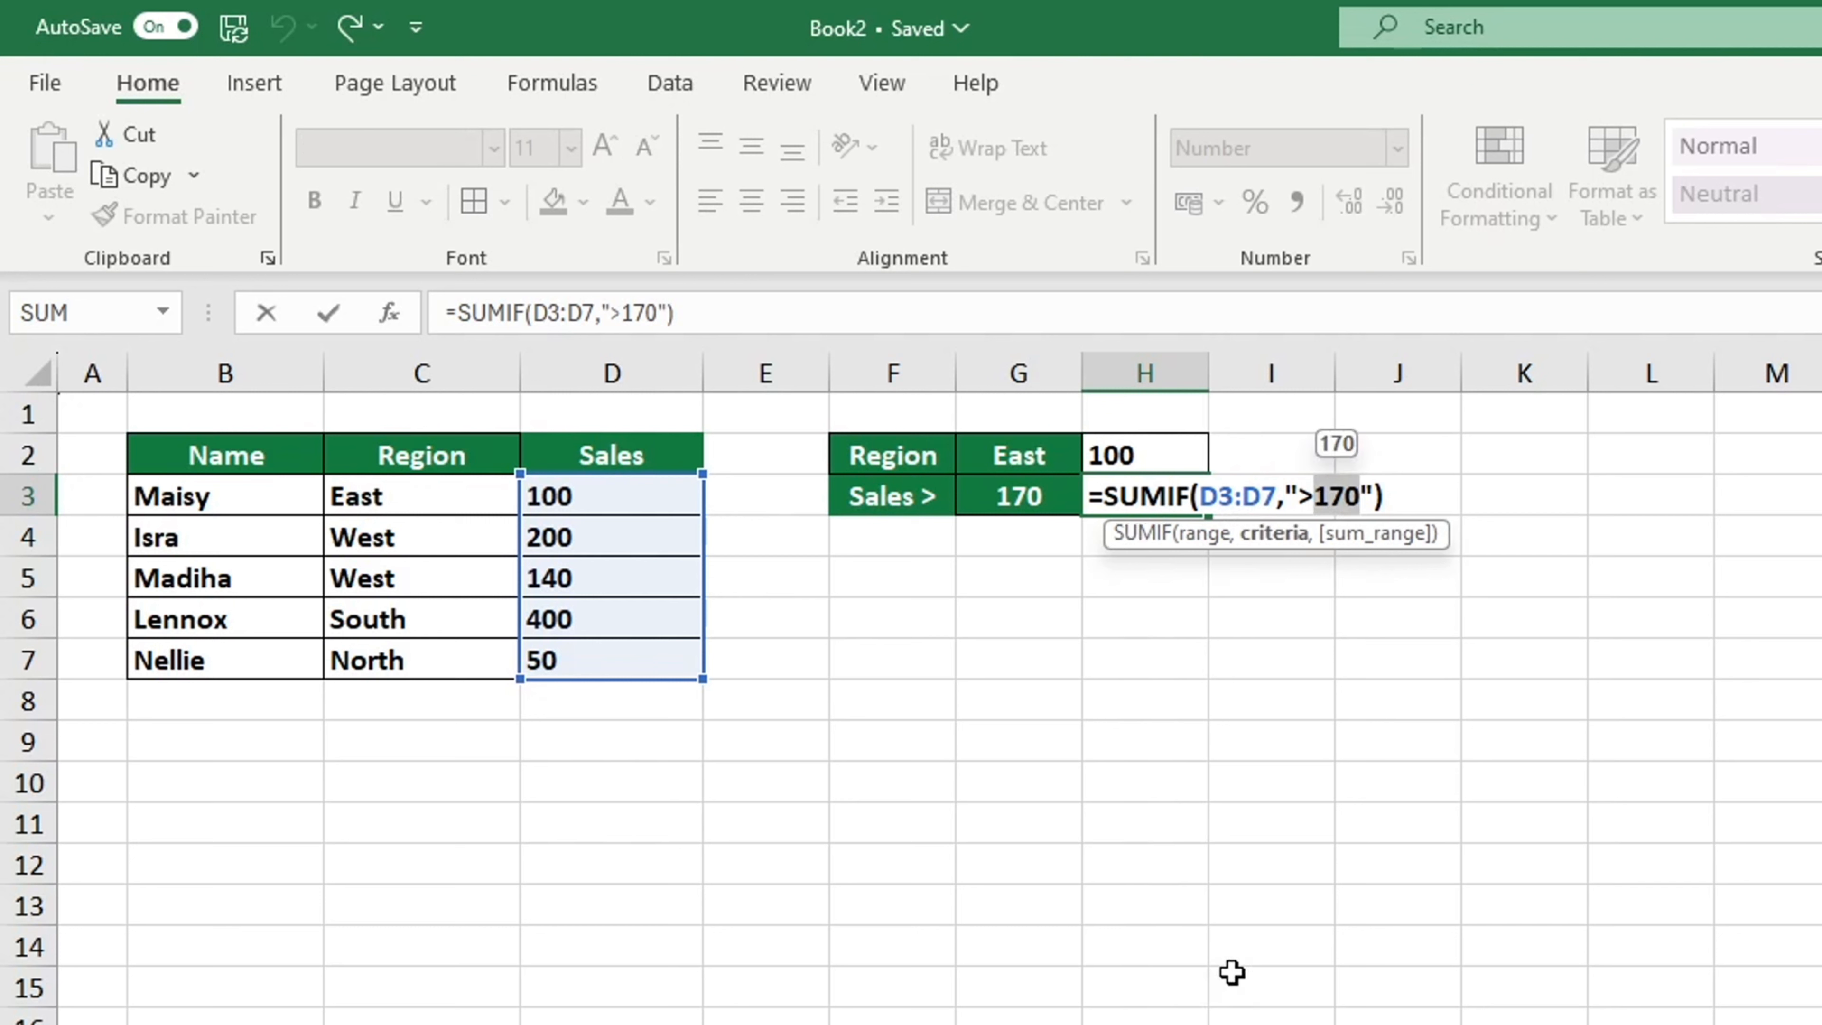
key("BackSpace")
key("Right")
type("&")
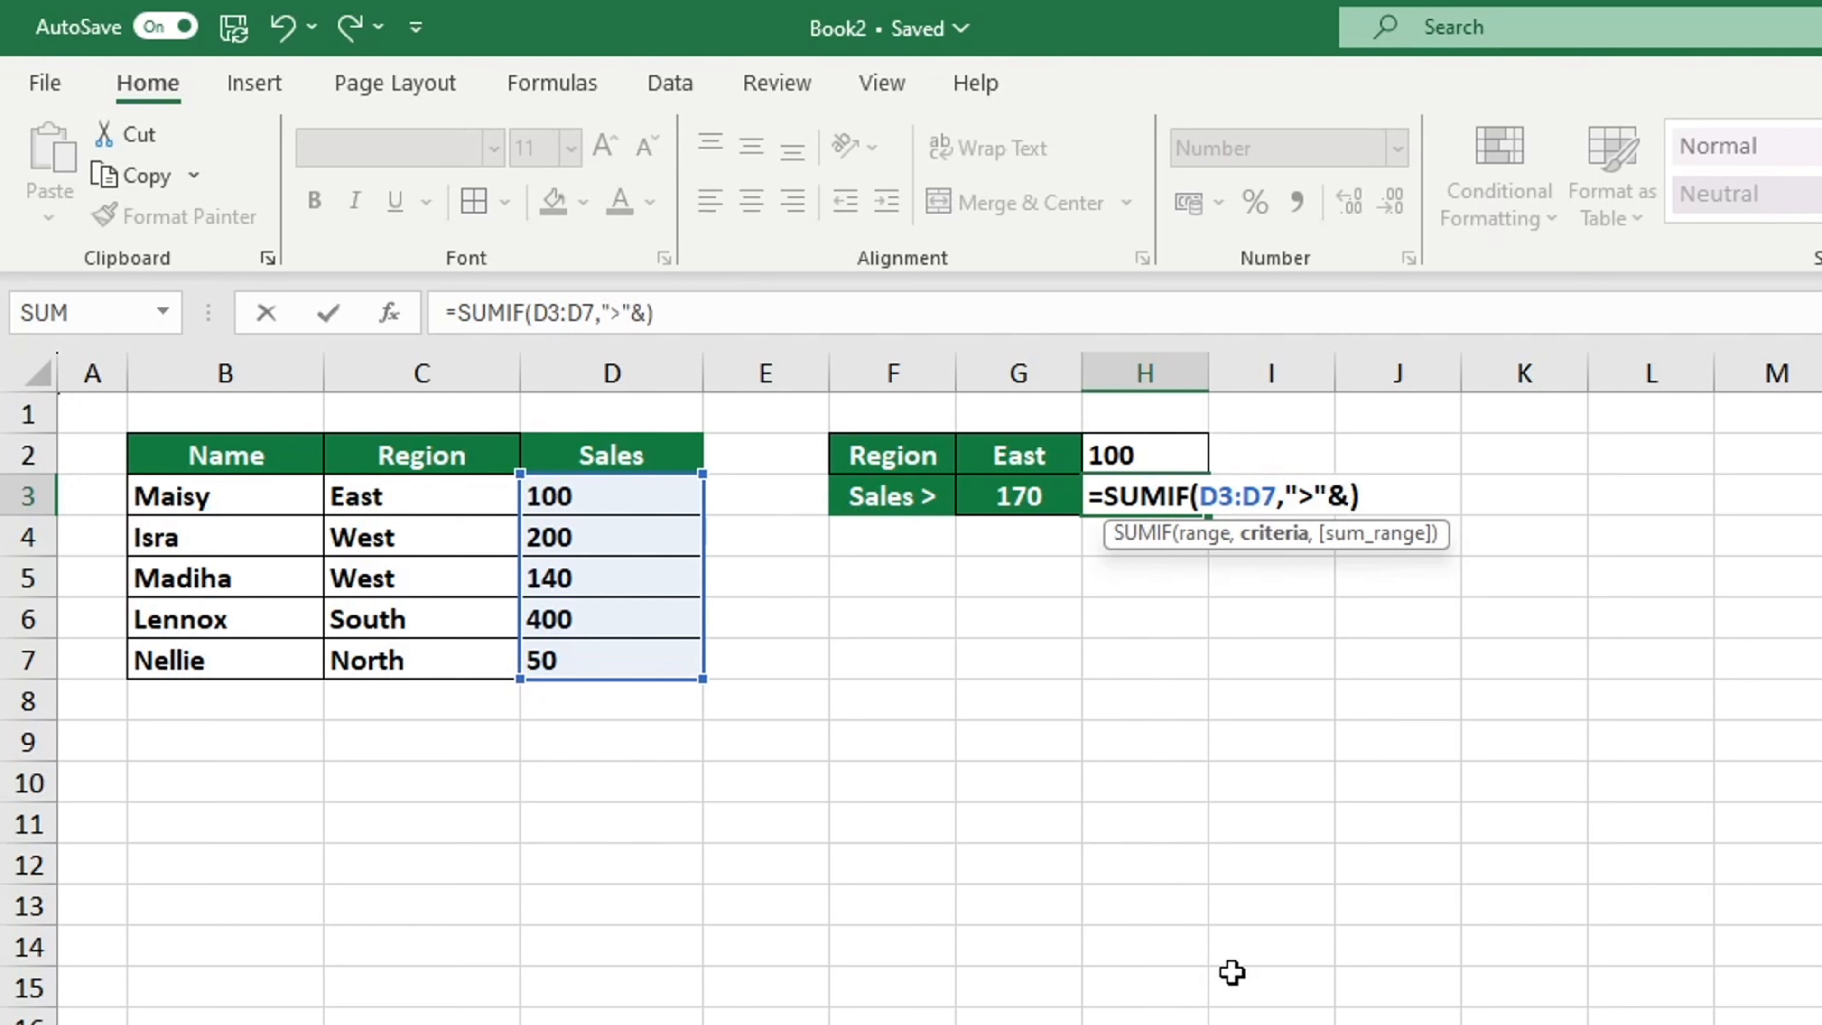
left_click(1017, 495)
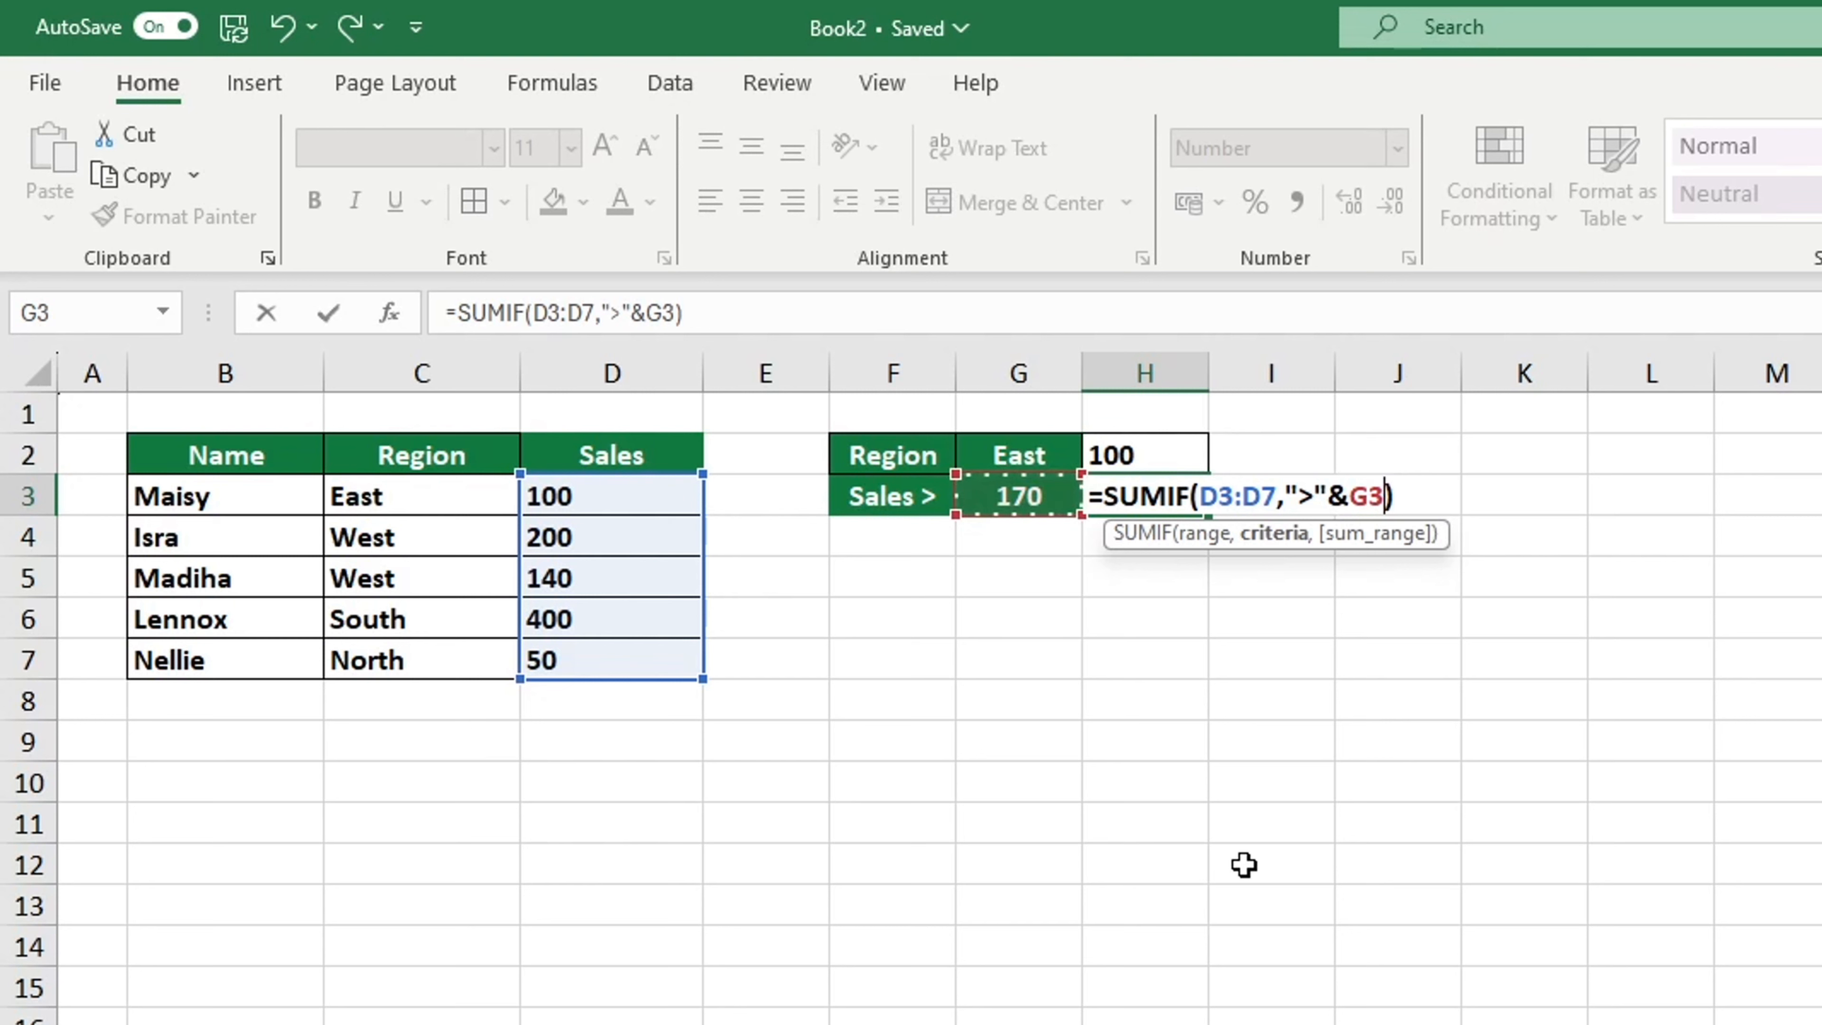
key("Return")
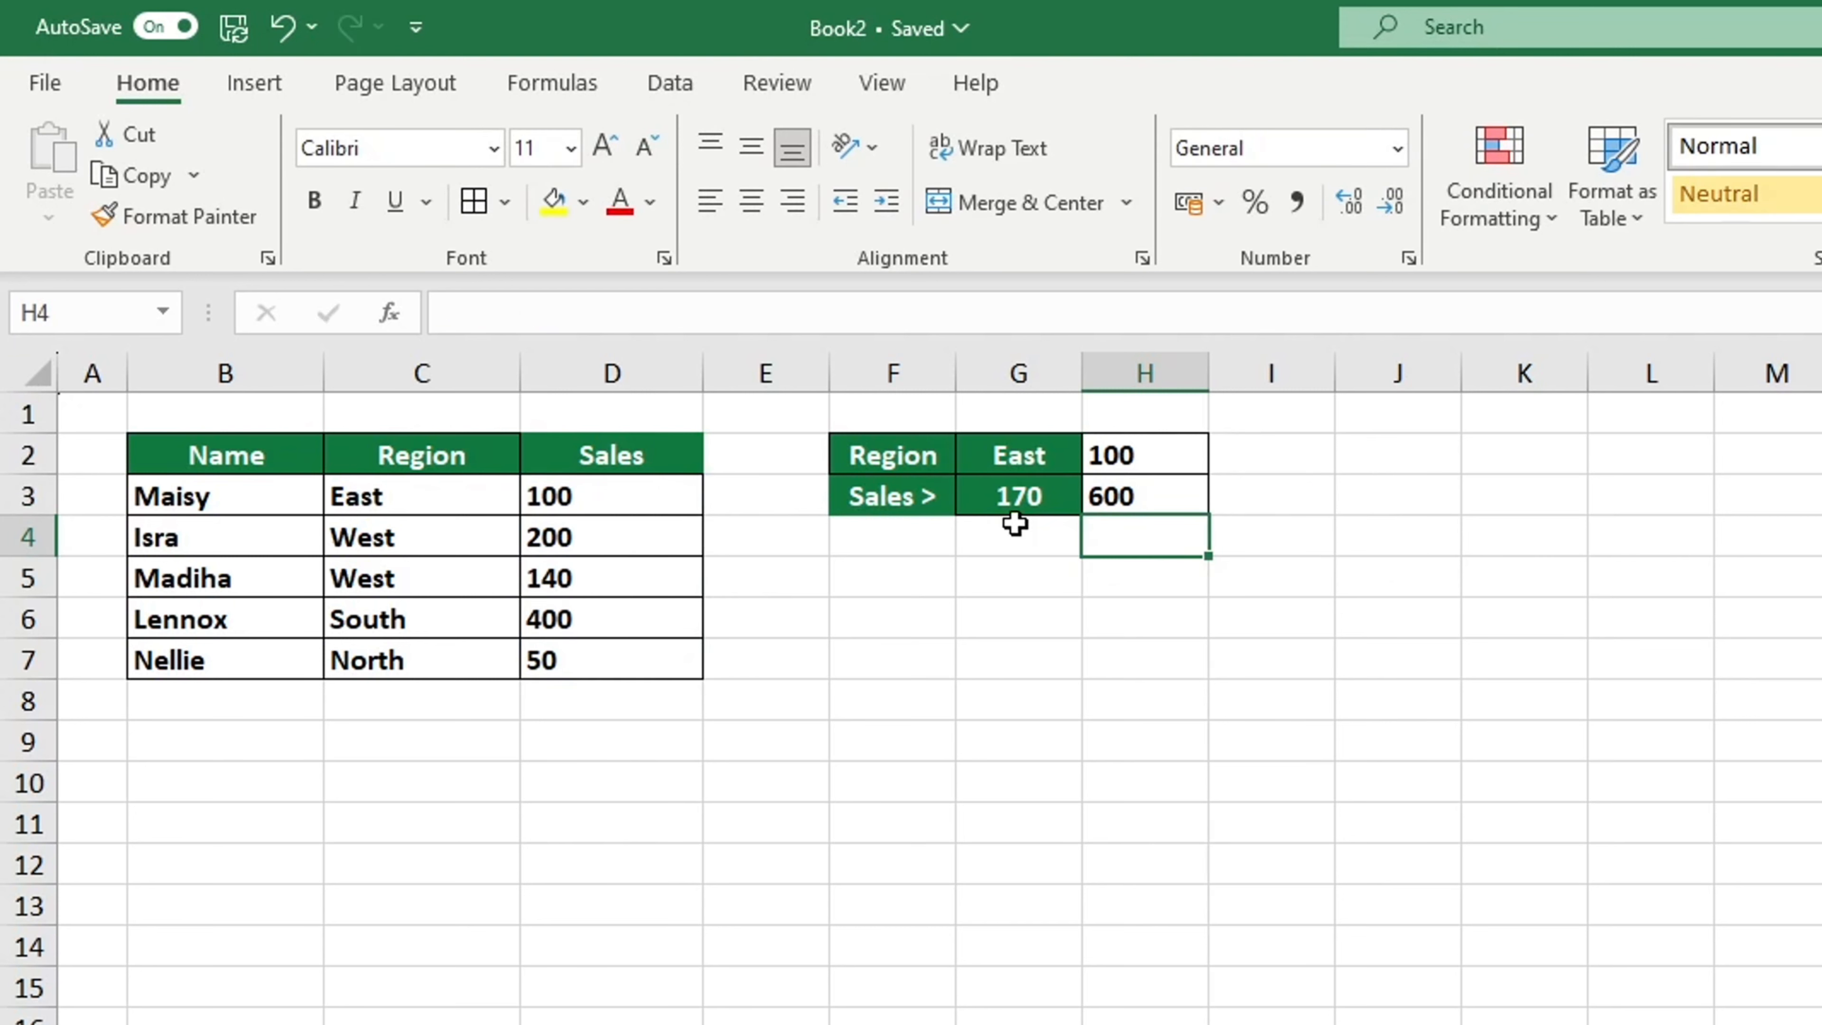
Set the sales threshold in G3 to 60 and move the selection away from the tables.
left_click(1022, 489)
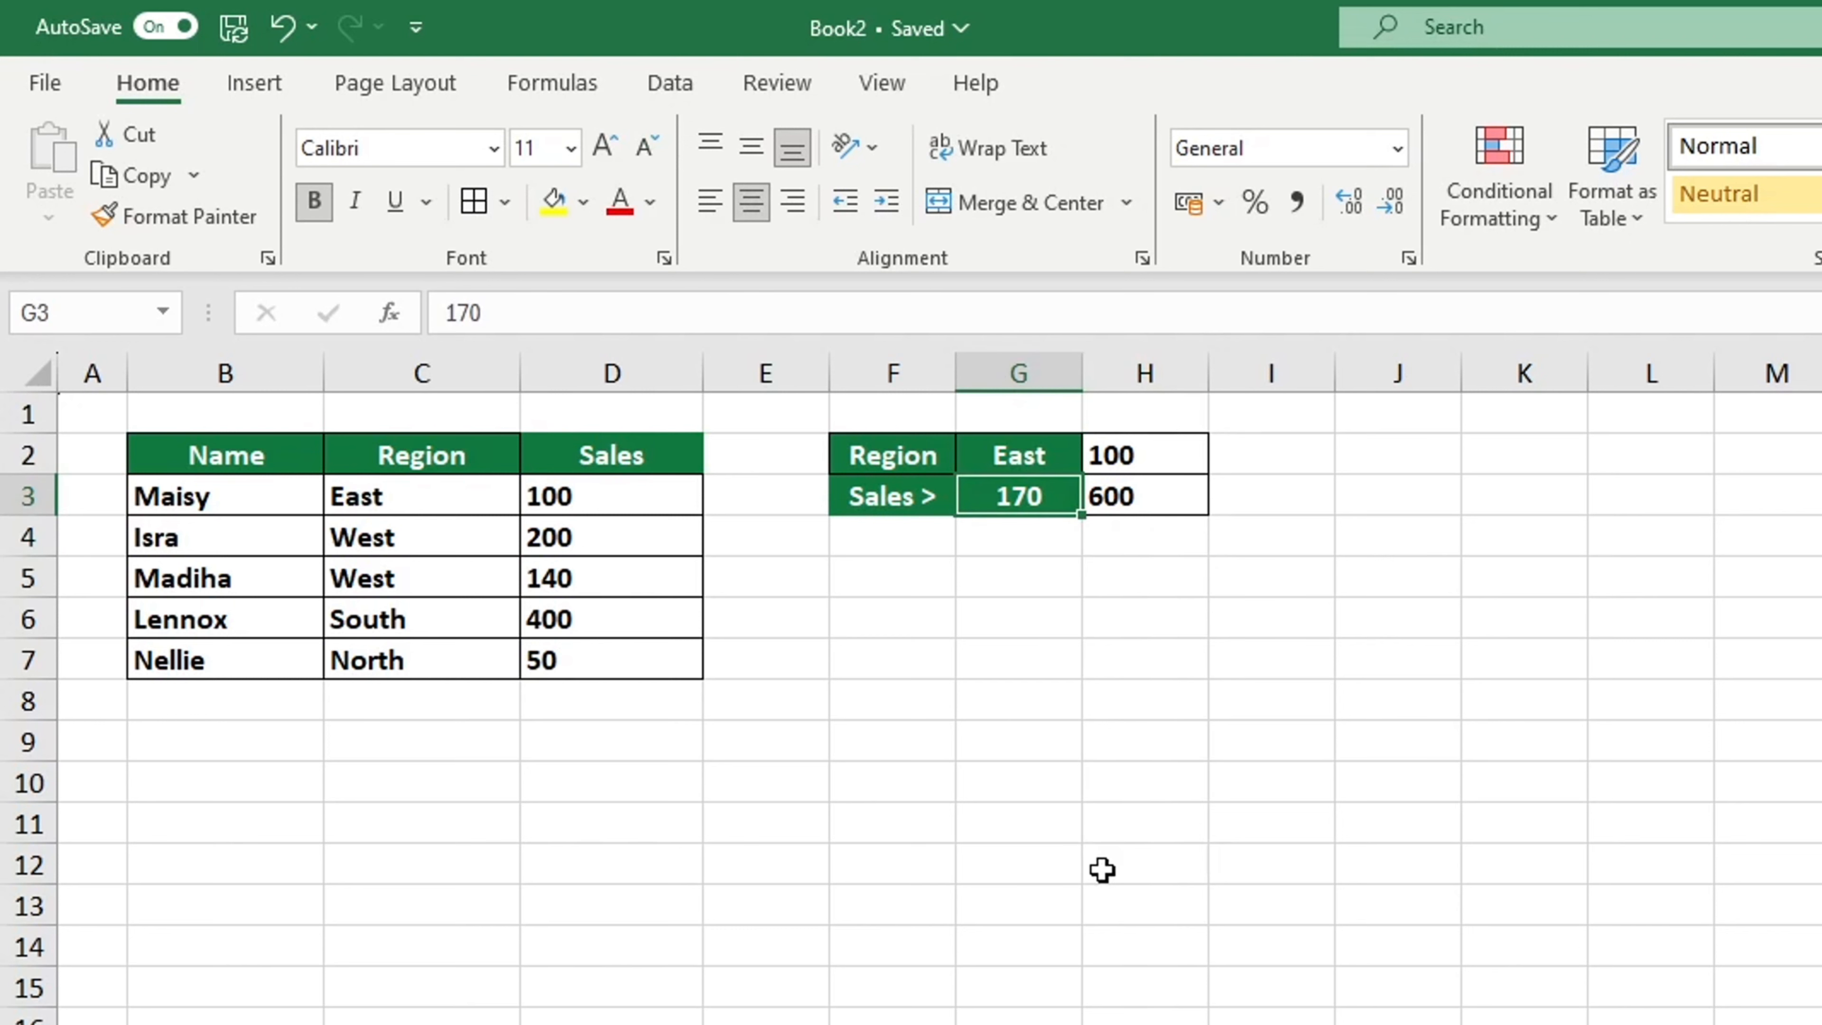
type("60")
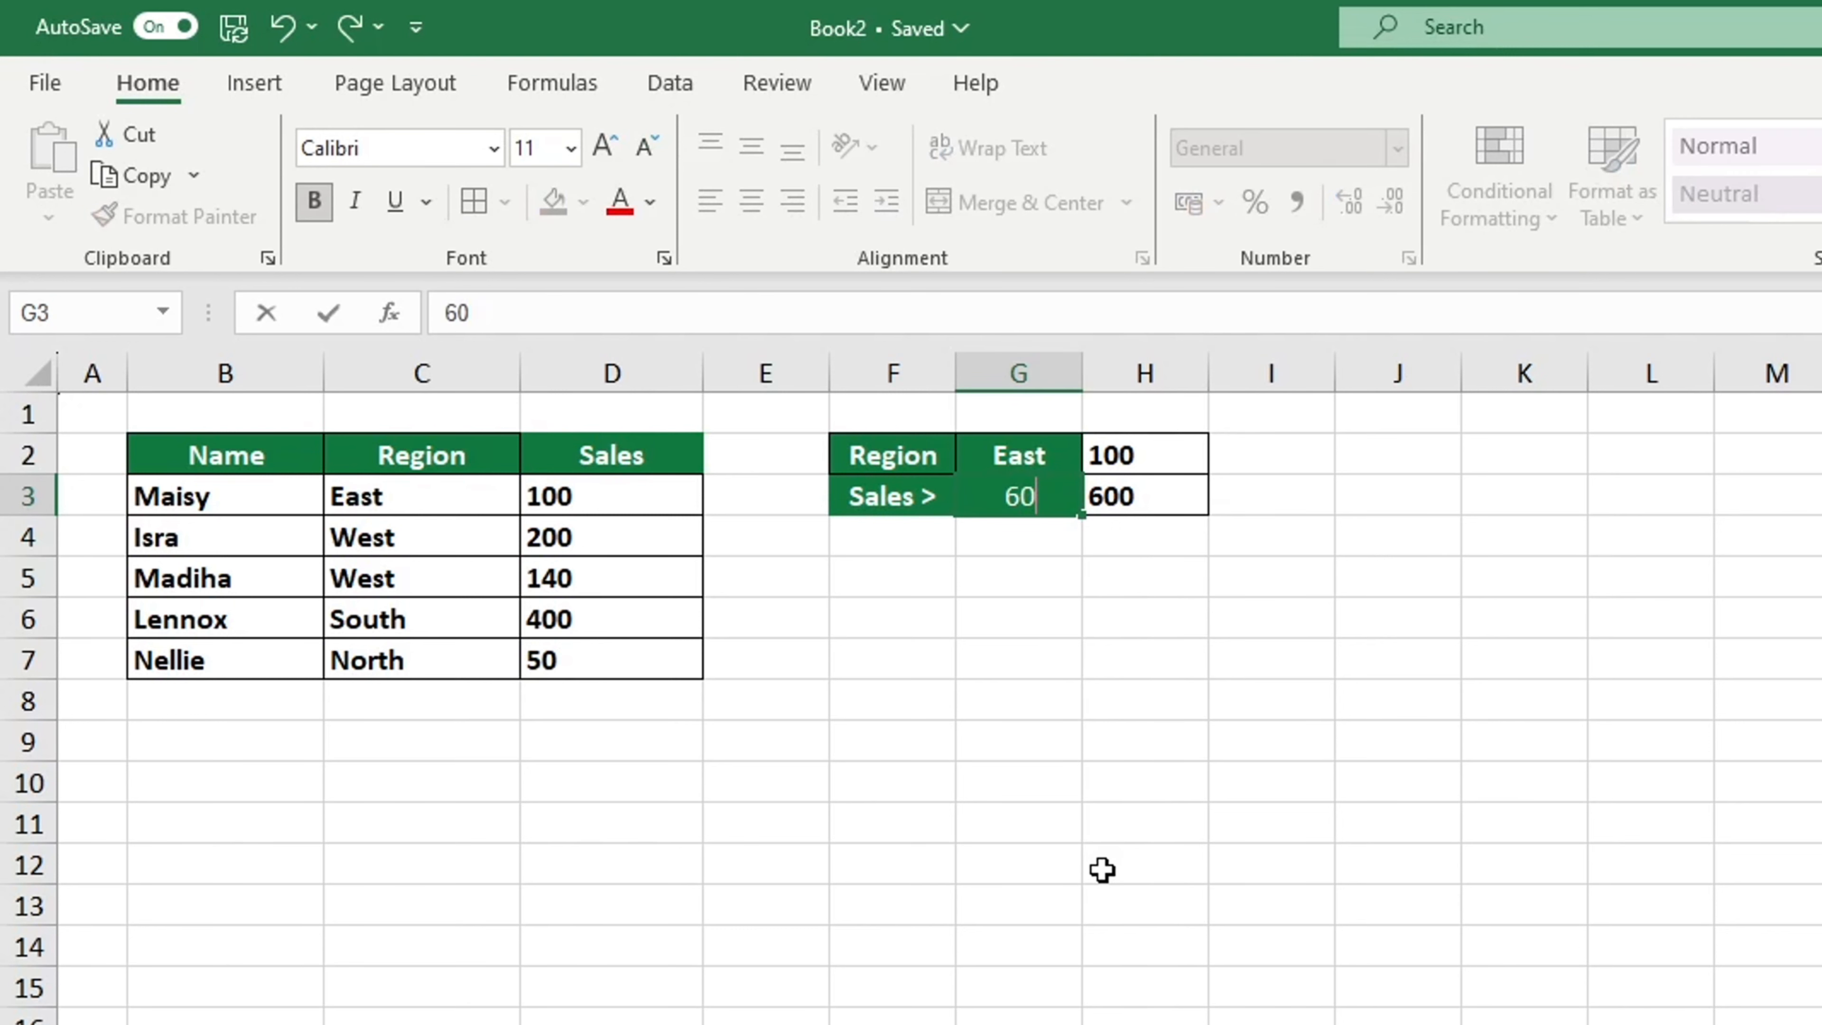
key("Return")
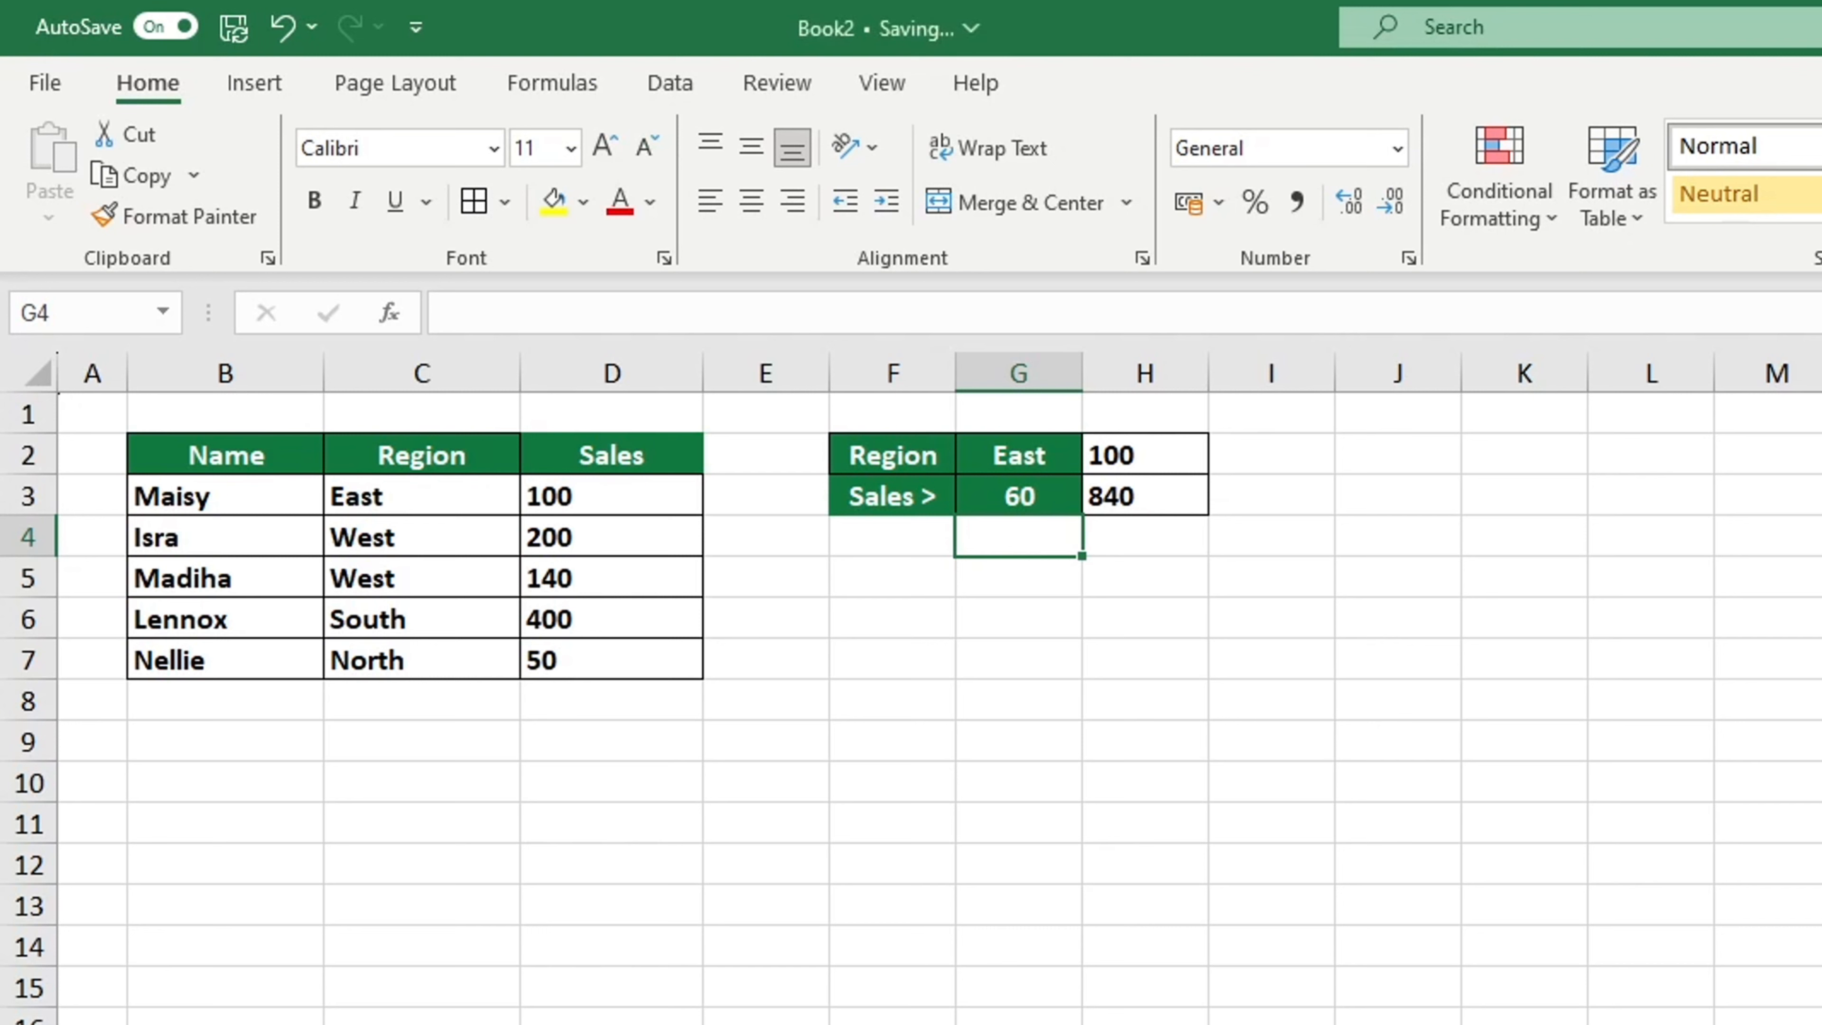
left_click(1821, 1024)
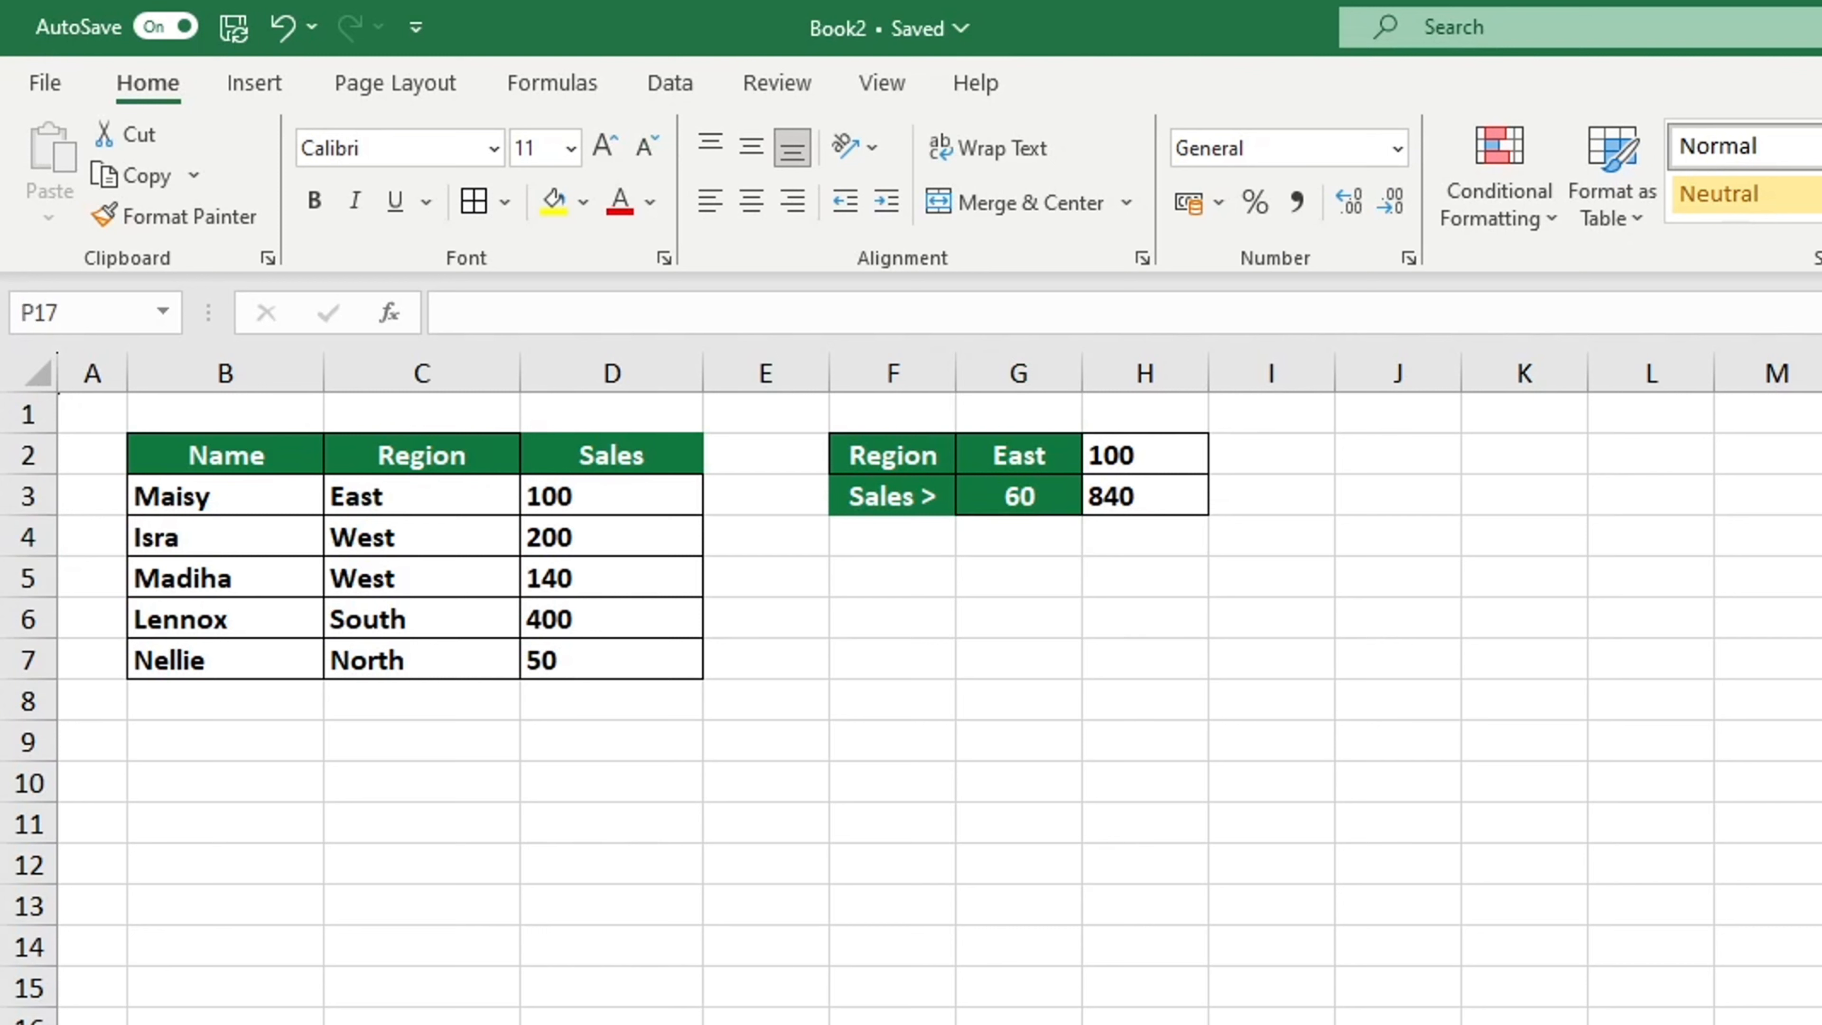